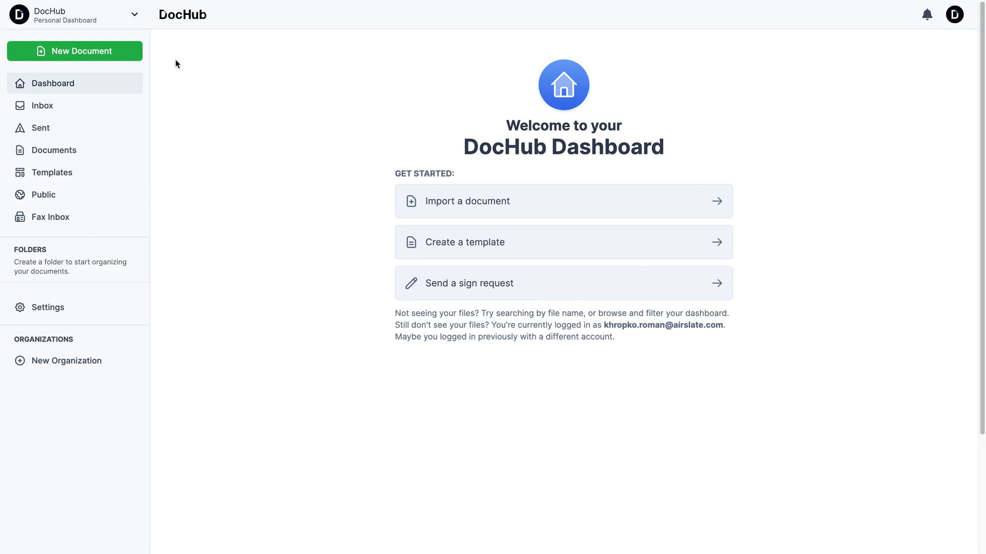
Create a blank Untitled Document from the dashboard's New Document options
click(117, 56)
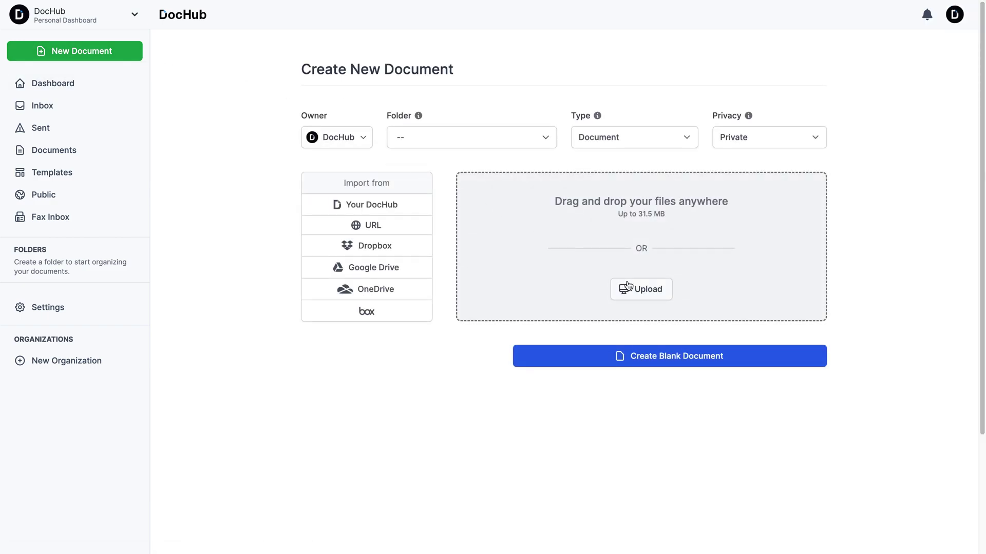
click(409, 225)
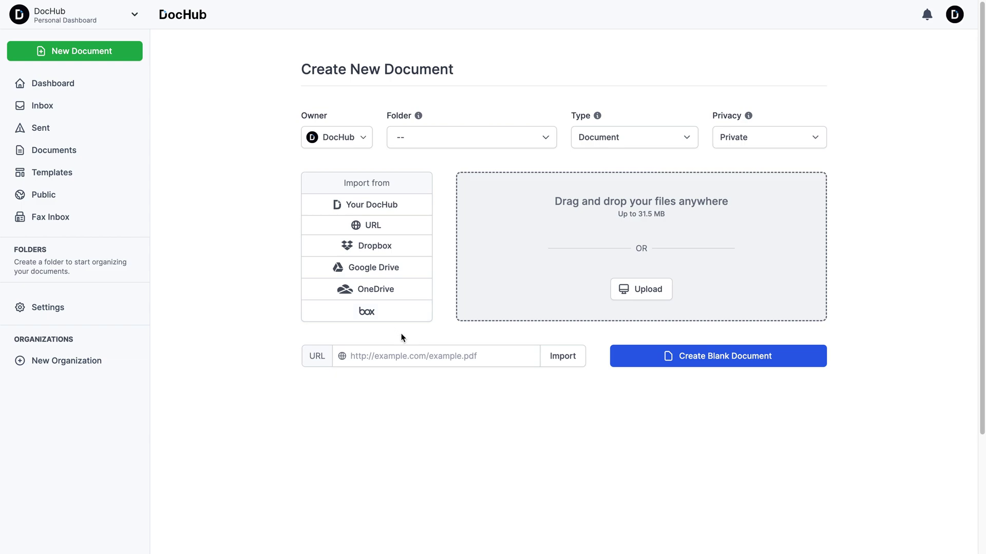
click(649, 358)
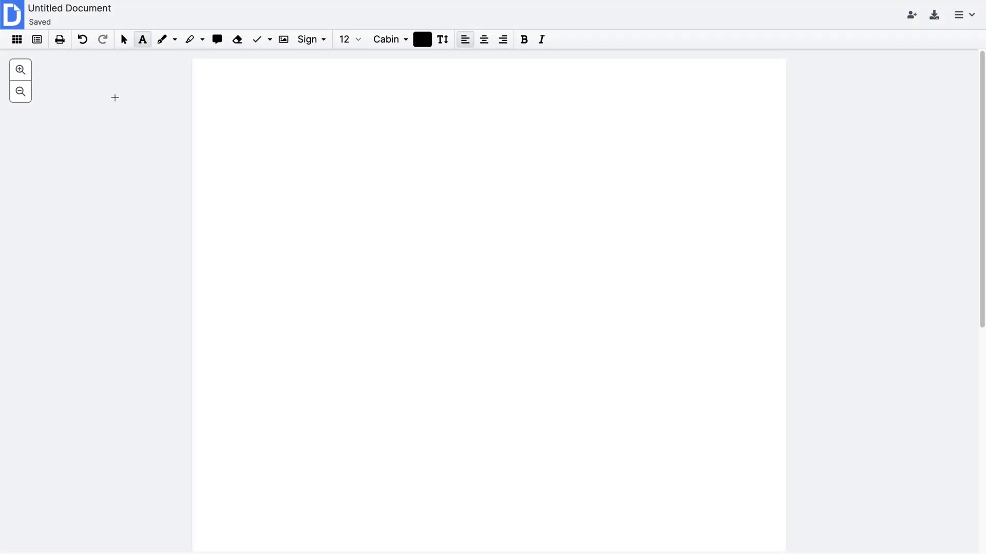
Add the title 'PURCHASE AGREEMENT' and paste the agreement's opening text below it
click(422, 87)
text(PURCHASE AGREEMENT)
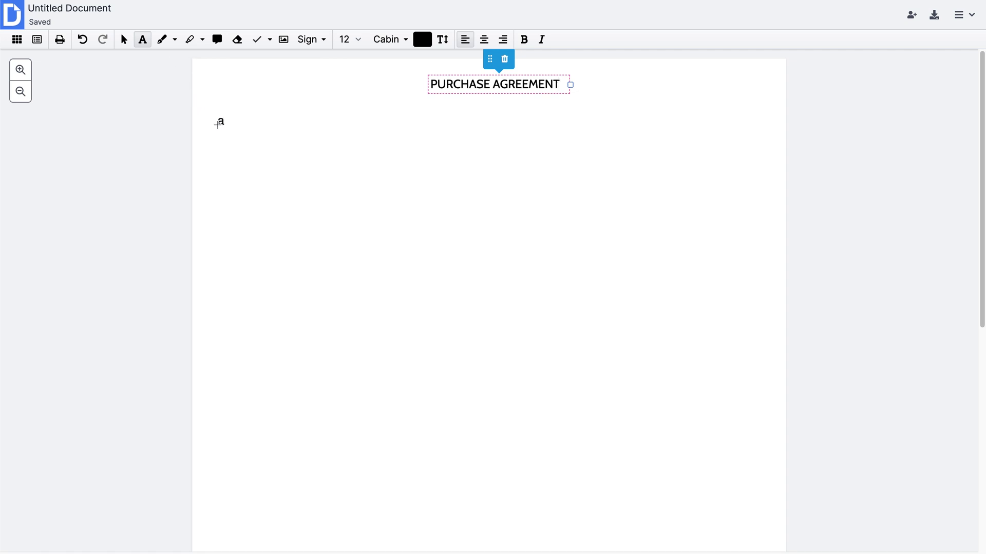
click(225, 122)
text(This Purchase Agreement made on ________________, ("Effective Date") between:)
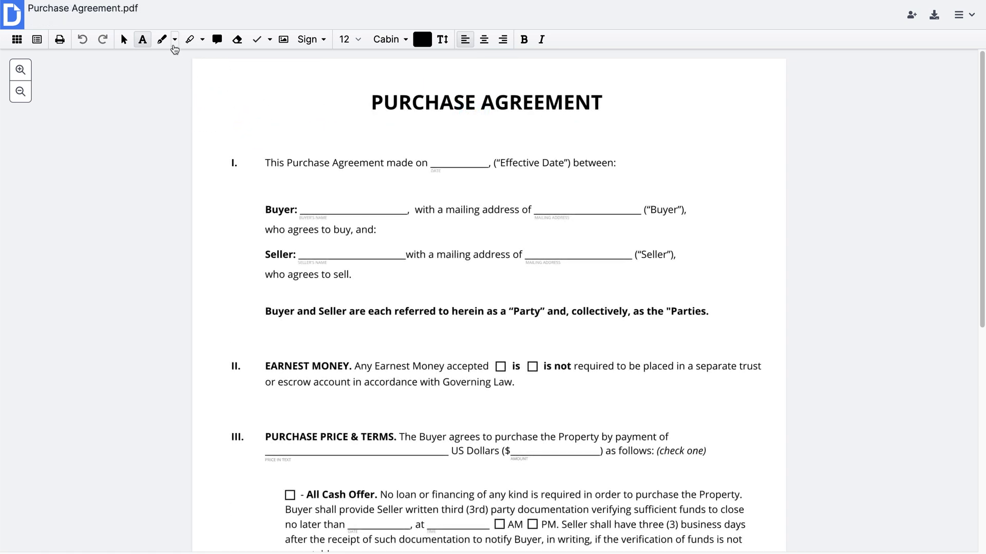
Try the shape, highlight, comment, stamp and Sign tools in the toolbar
click(175, 44)
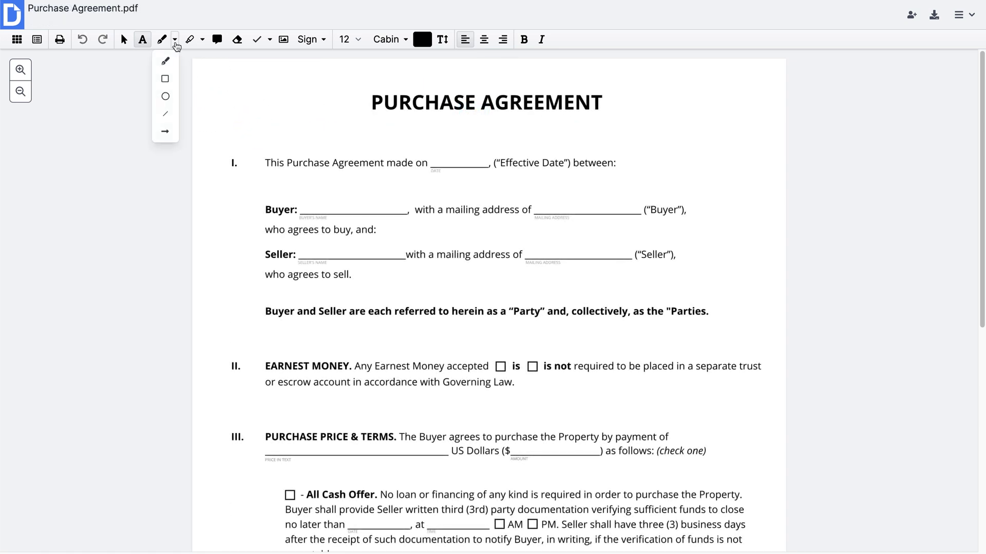
click(191, 41)
click(202, 40)
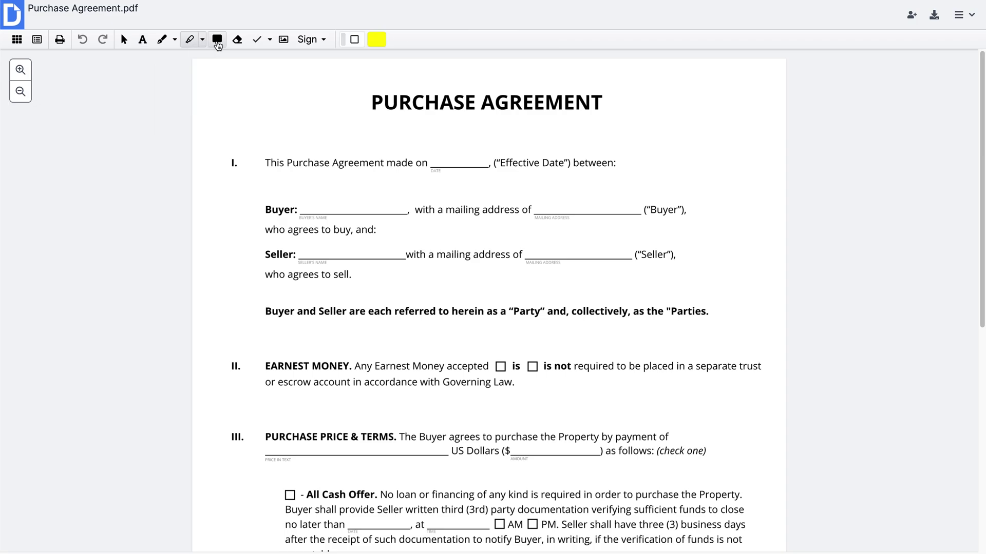
click(218, 45)
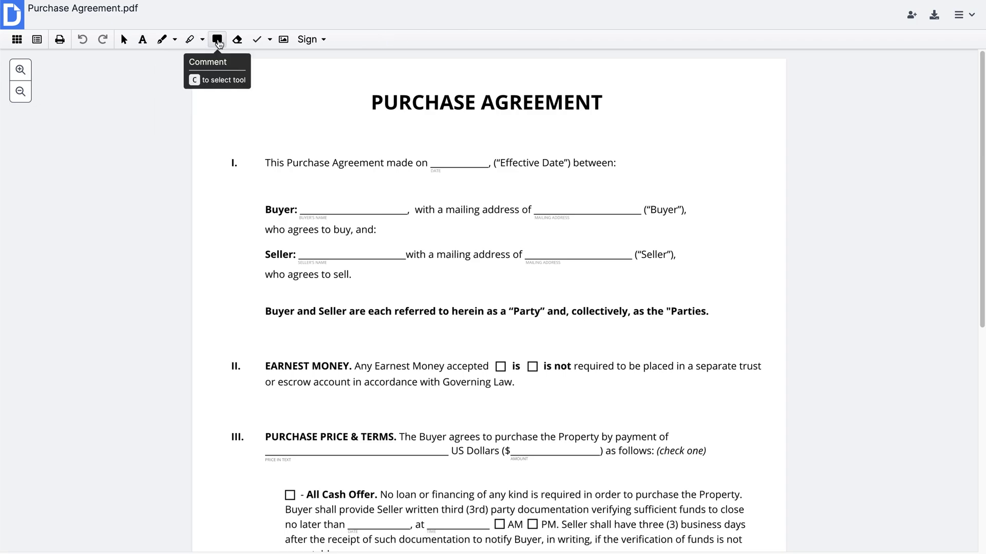
click(270, 41)
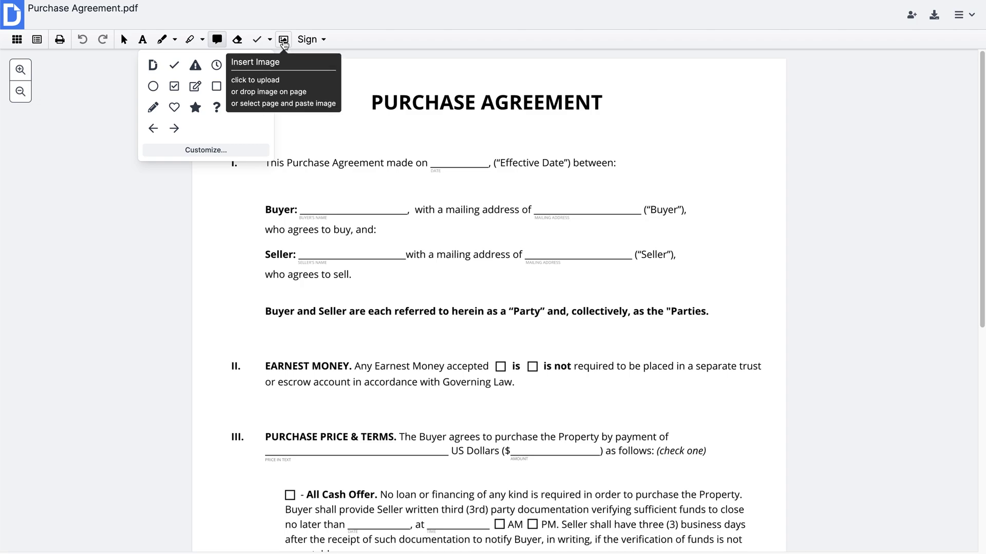
click(325, 43)
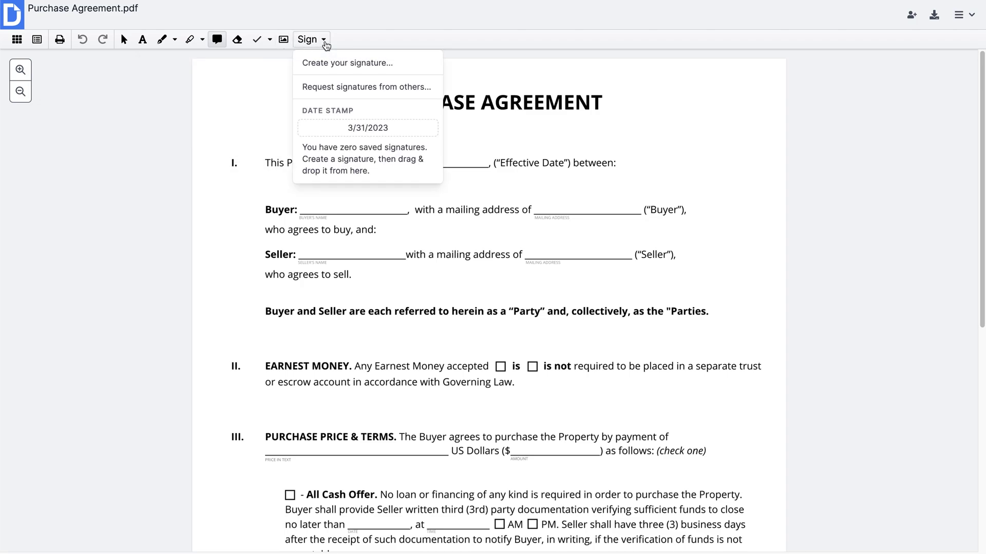
click(325, 41)
Place a text field on the Buyer line and a date field on the 'made on' blank
click(123, 39)
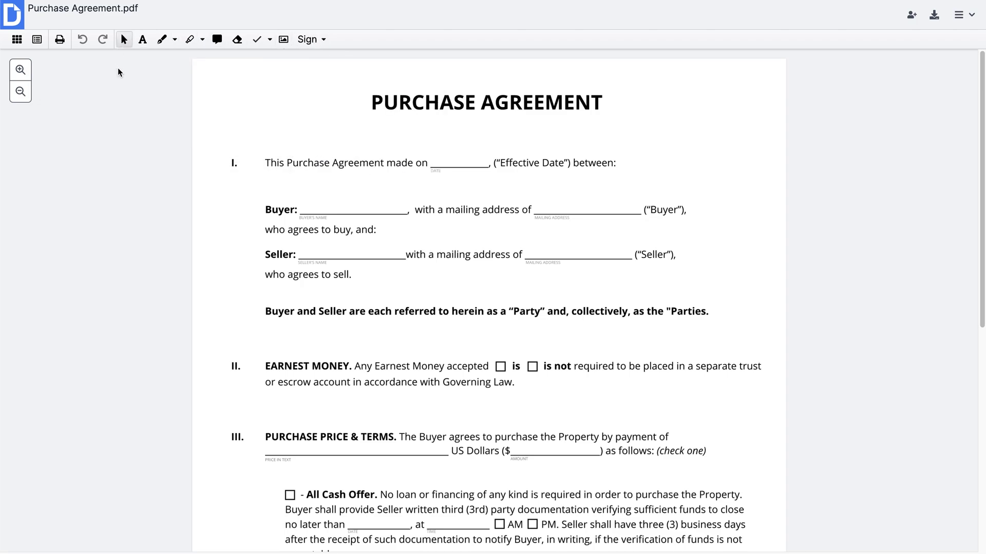
click(36, 39)
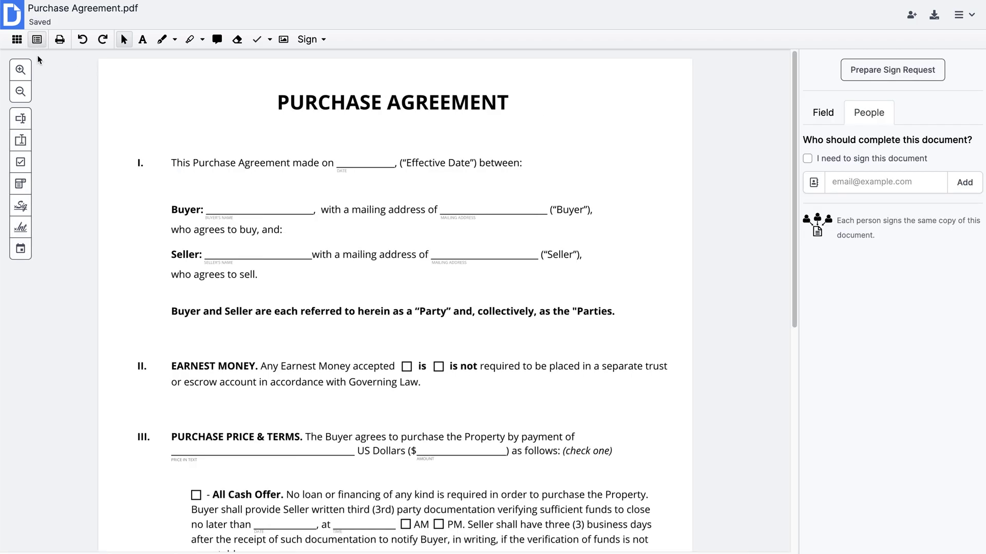
click(27, 126)
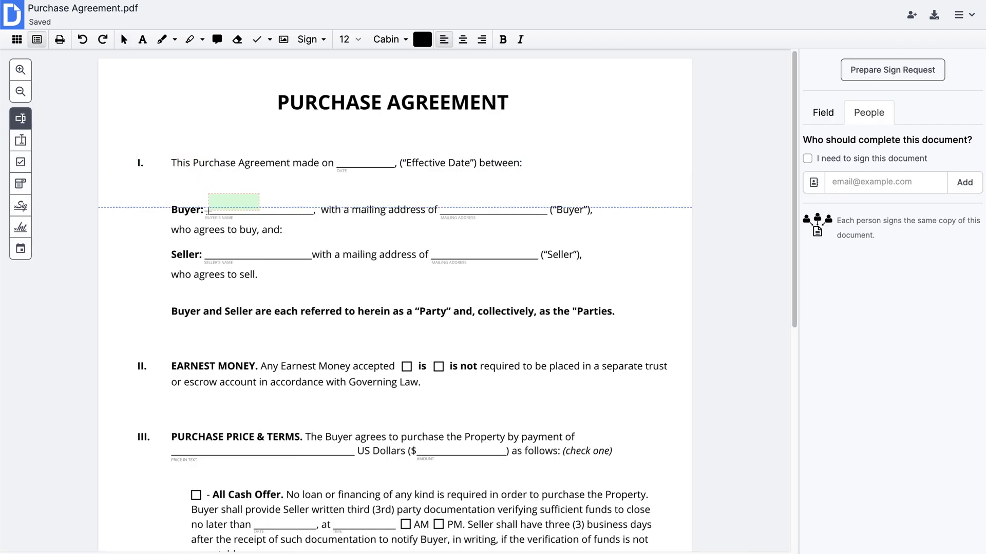
click(208, 210)
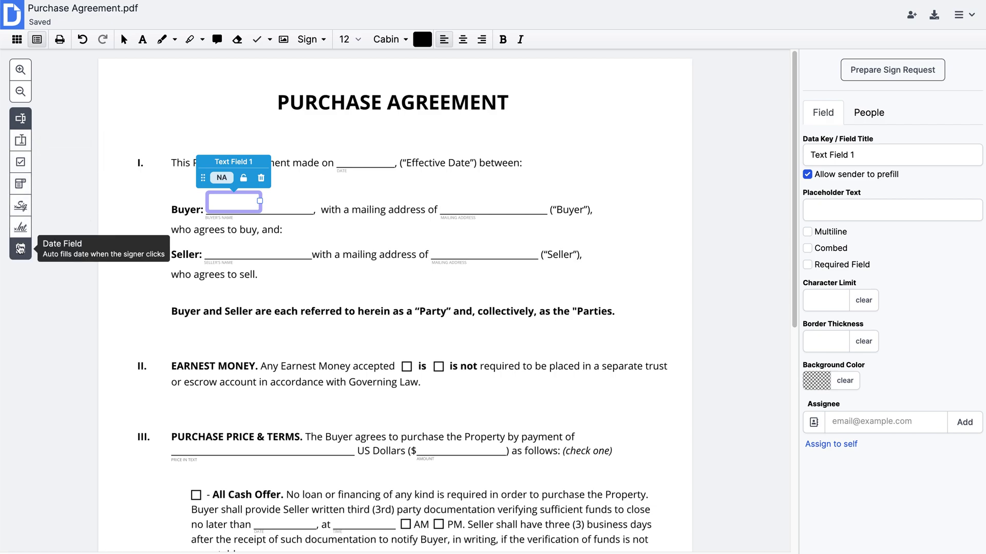
click(20, 249)
click(346, 155)
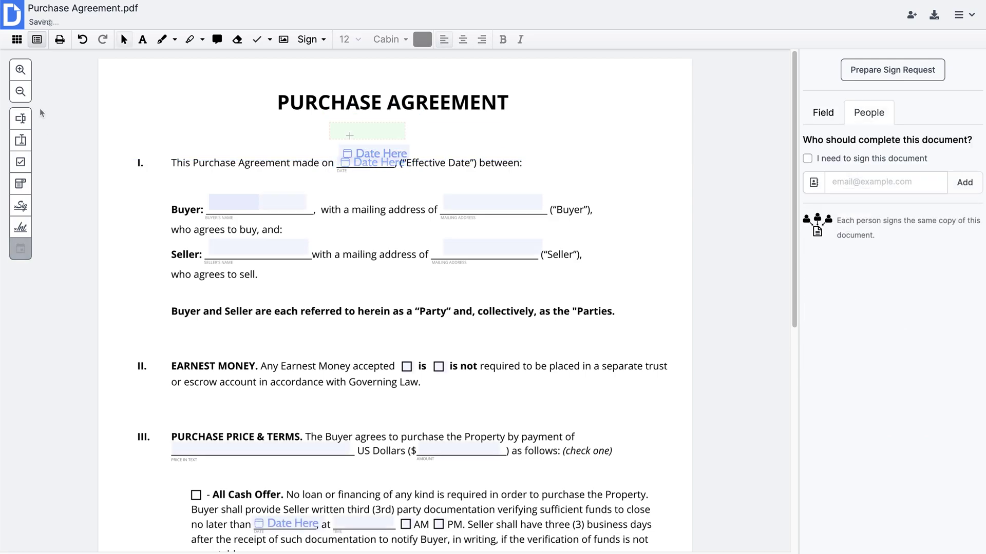
click(21, 91)
Widen the Buyer Print Name field to the right
click(20, 91)
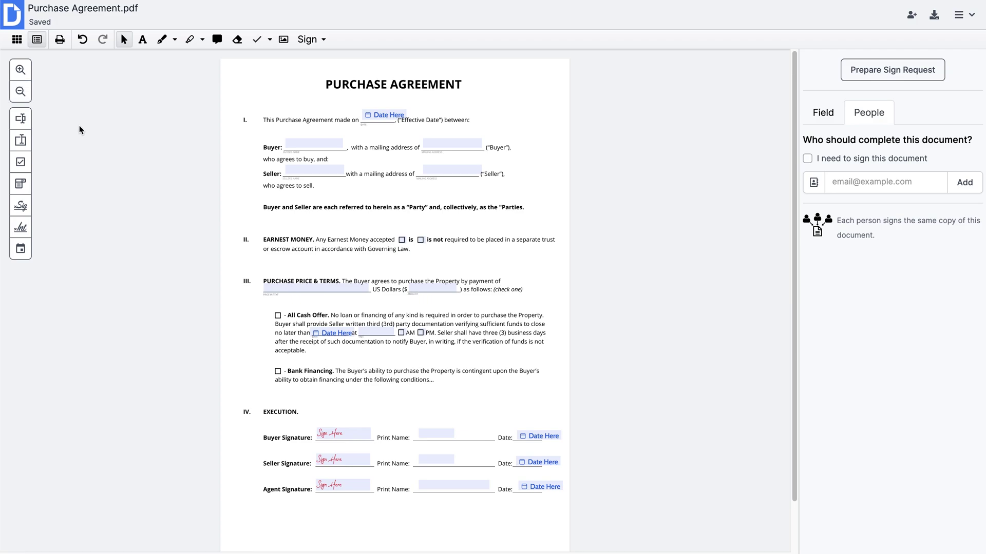
click(437, 434)
drag(455, 434, 492, 434)
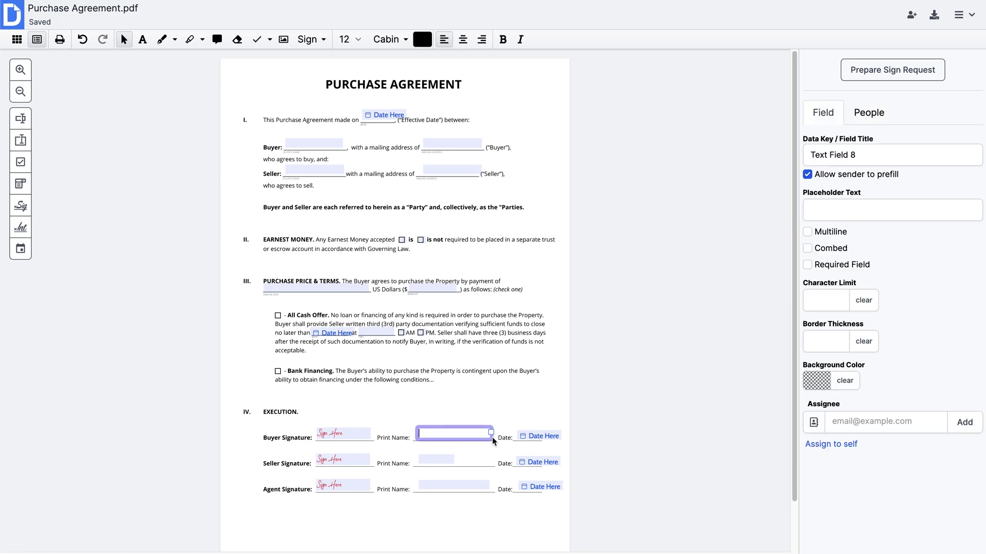
click(449, 459)
Rename the buyer's signature field to 'Buyer Signature' and mark it as required
click(359, 436)
drag(892, 157, 802, 159)
text(Buyer Signature)
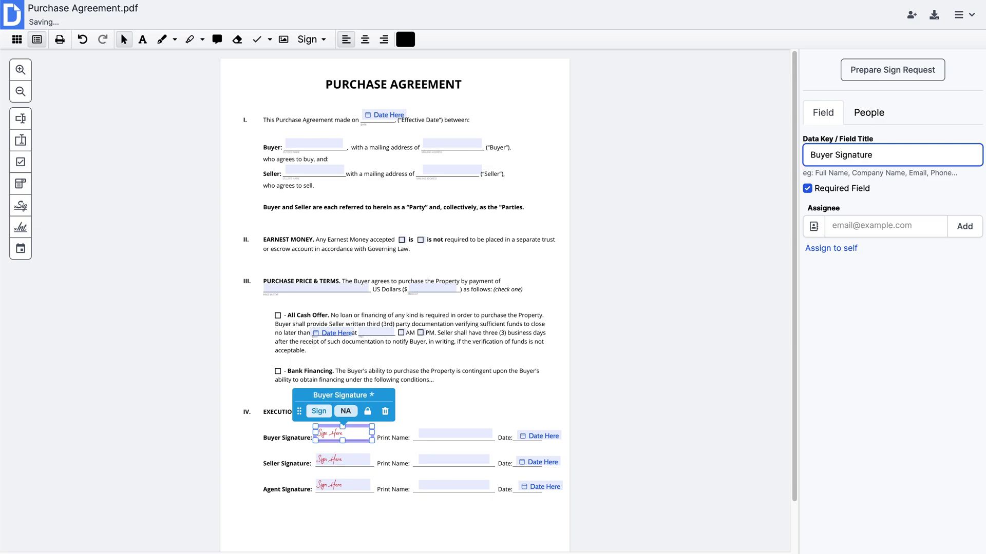
key(Tab)
key(space)
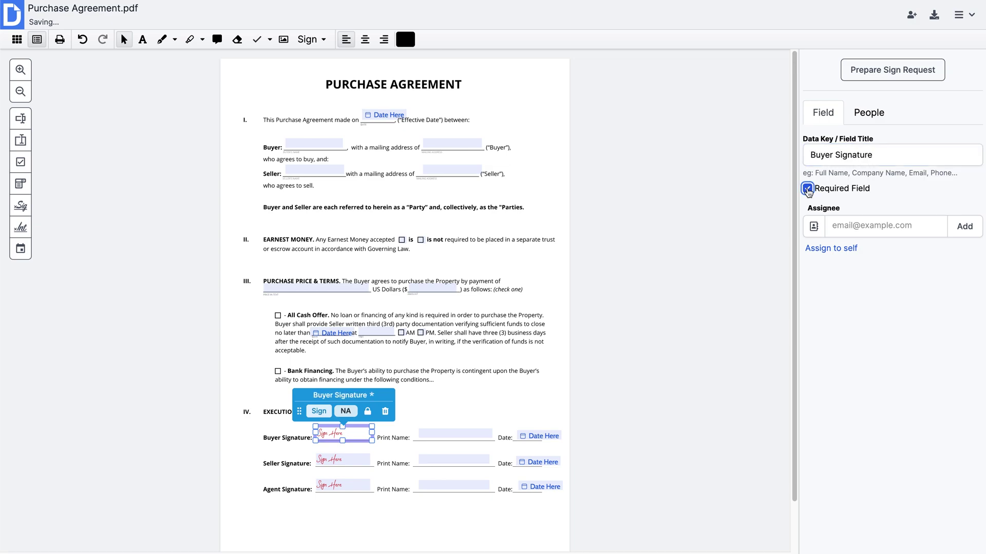
key(space)
Assign the Buyer Signature field to the buyer's e-mail address
click(855, 226)
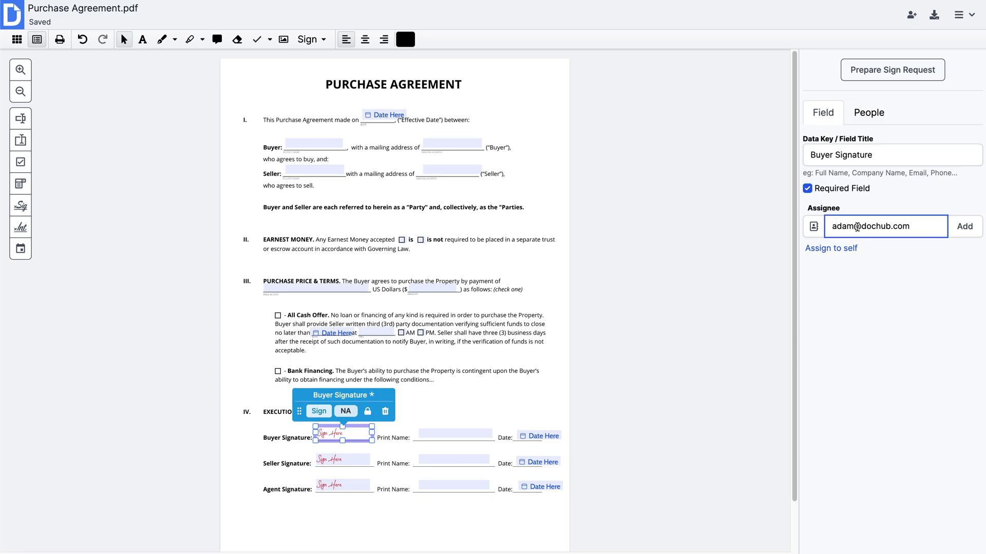
click(969, 232)
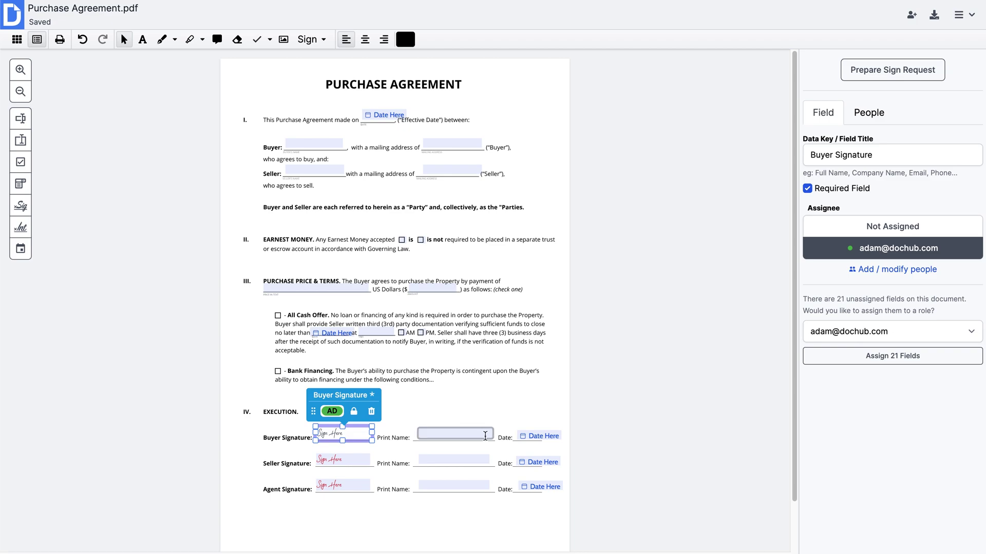
click(456, 434)
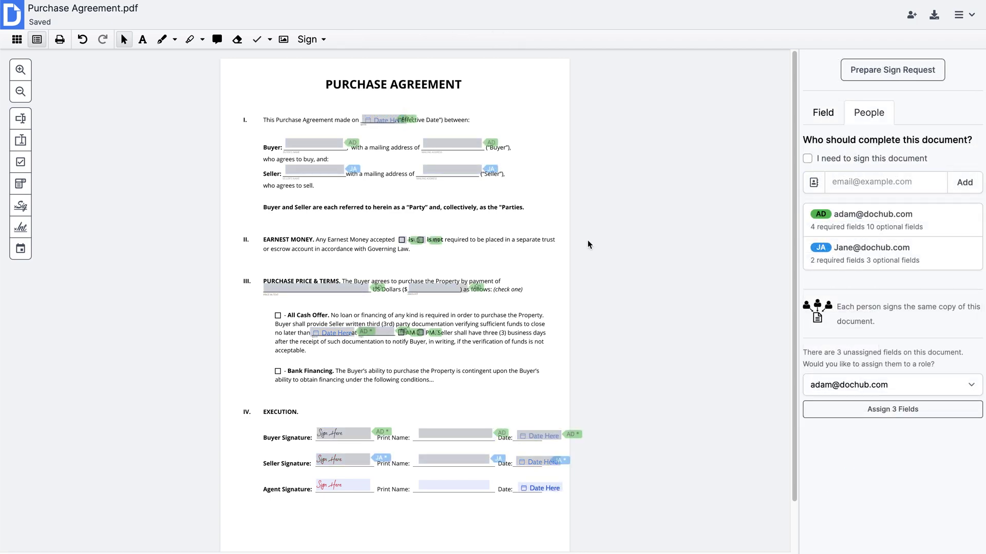
click(959, 15)
mouse_move(850, 40)
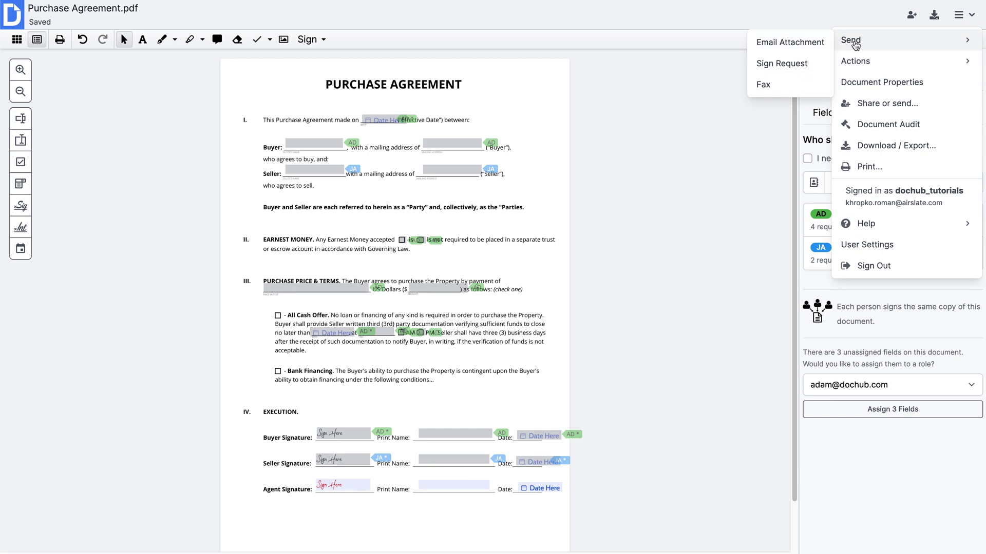
click(534, 32)
click(23, 21)
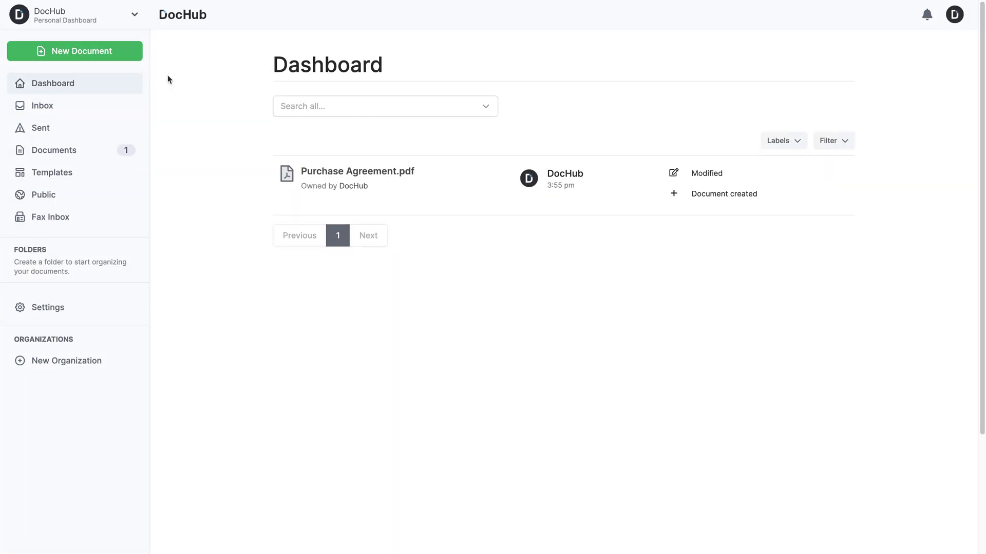
click(120, 176)
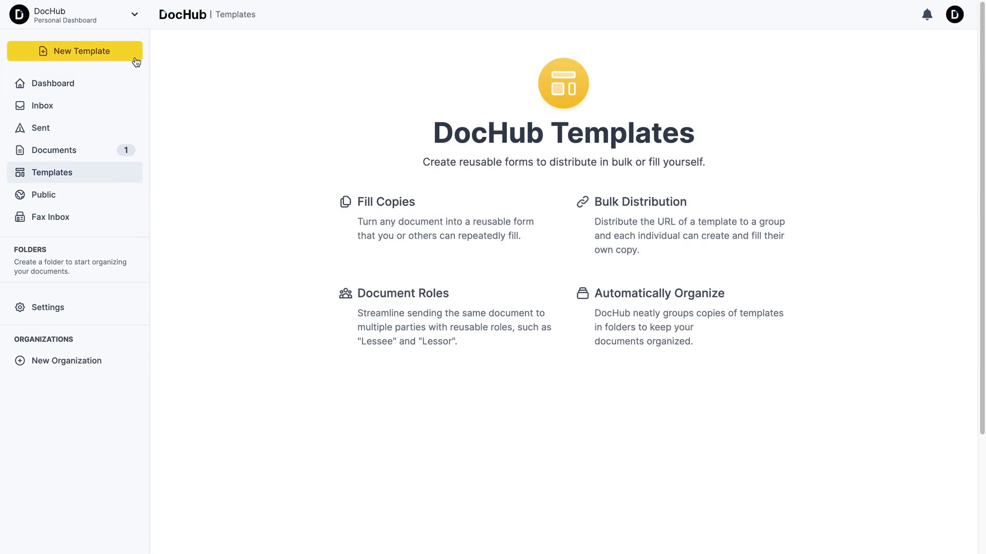
click(134, 56)
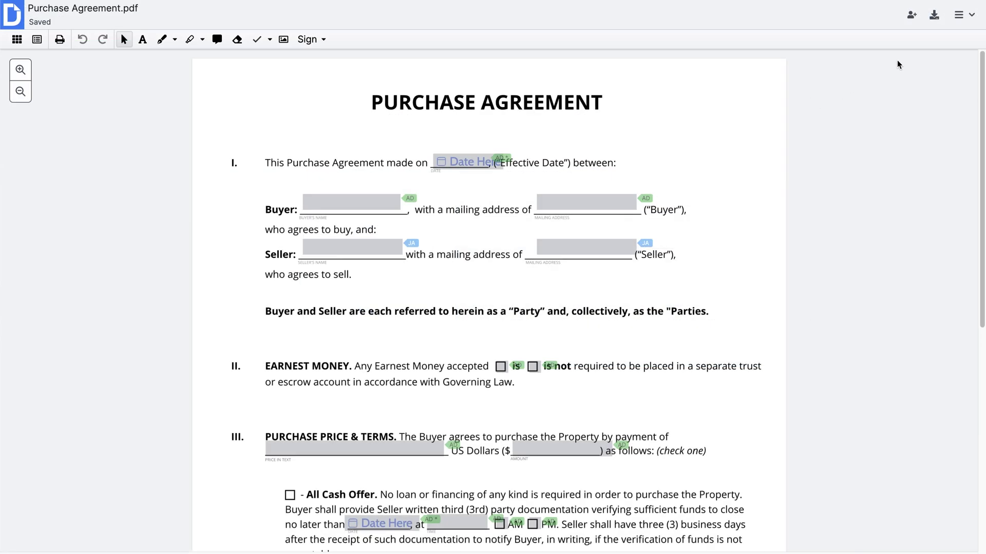
Convert Purchase Agreement.pdf into a reusable DocHub template with Buyer and Seller roles
click(959, 14)
mouse_move(940, 61)
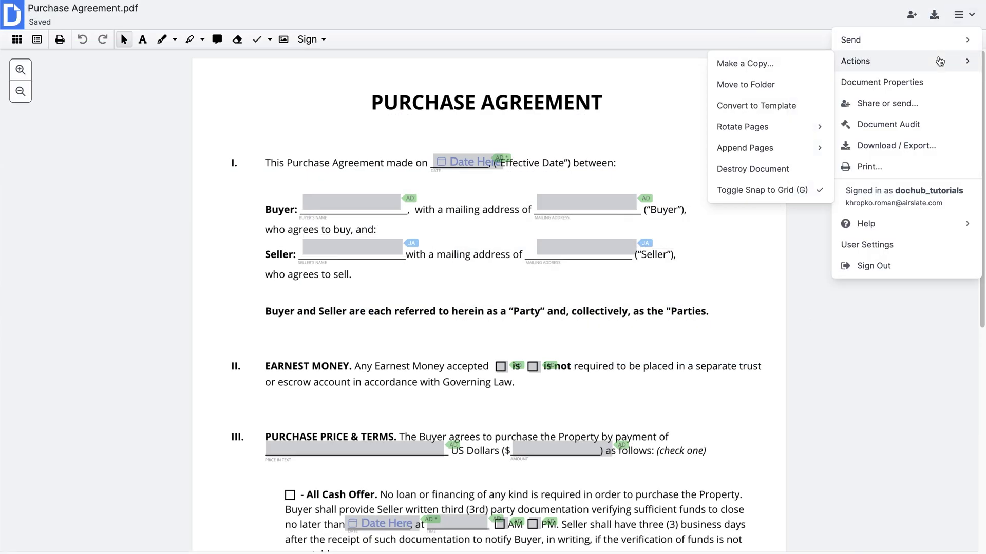
click(775, 108)
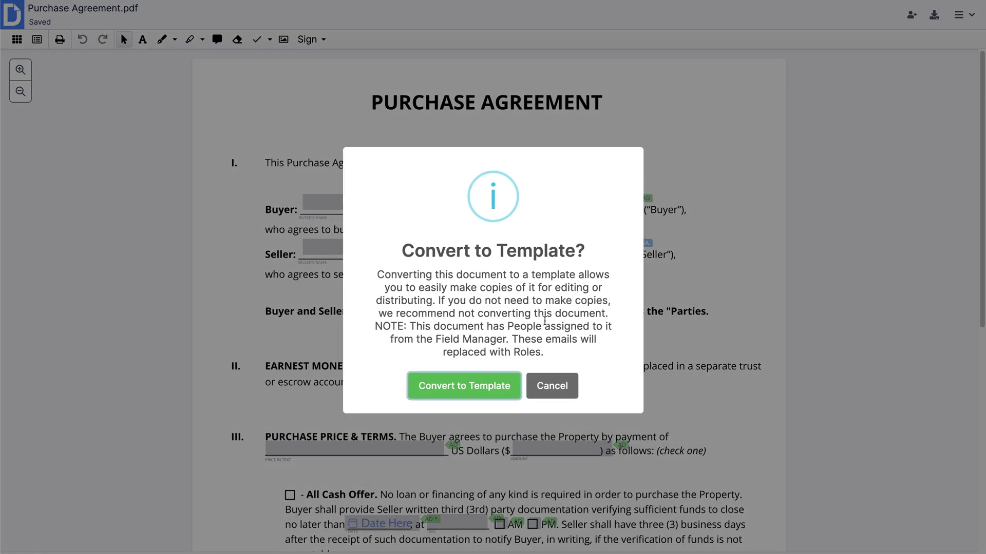
click(515, 386)
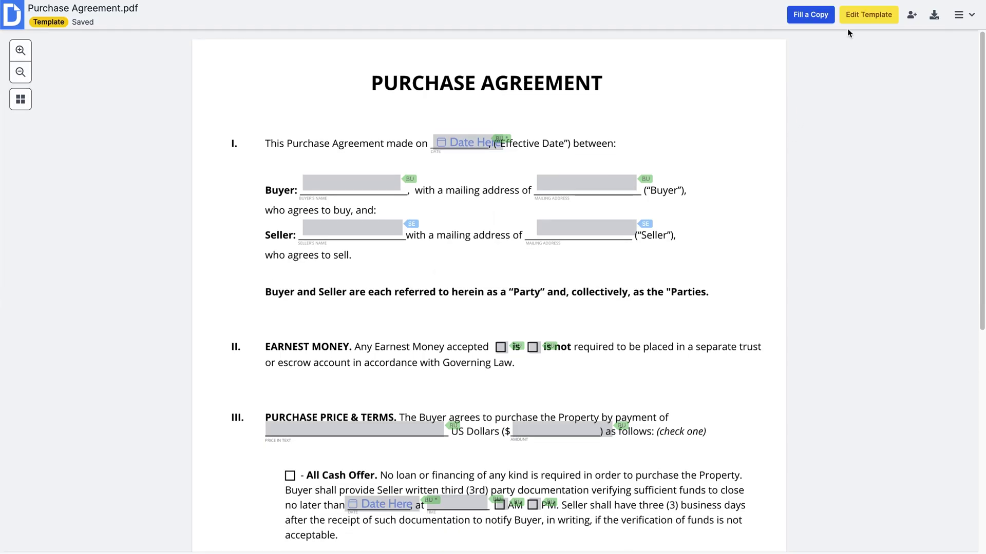
click(852, 18)
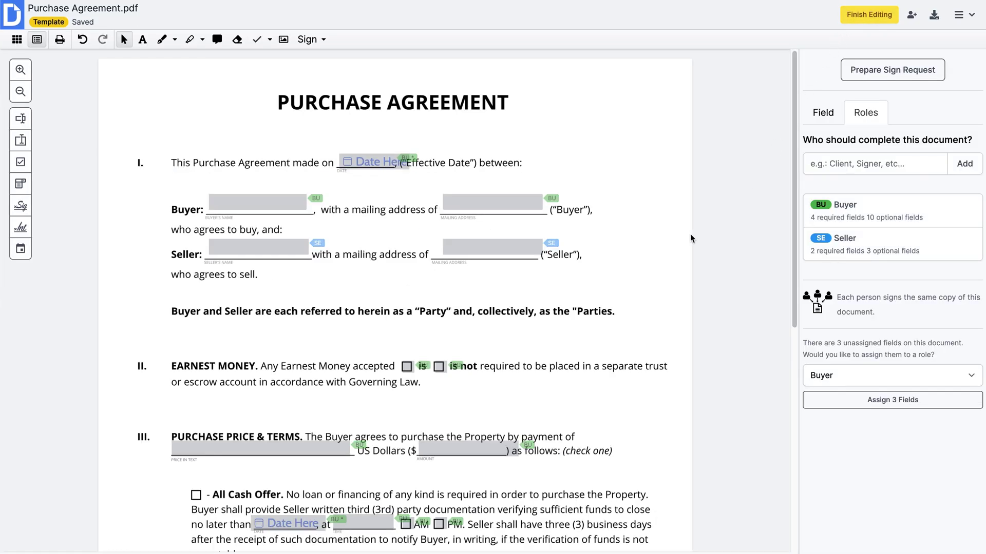
Create an 'Agent' role and assign the Agent Signature field to it
scroll(691, 236, down, 7)
click(308, 427)
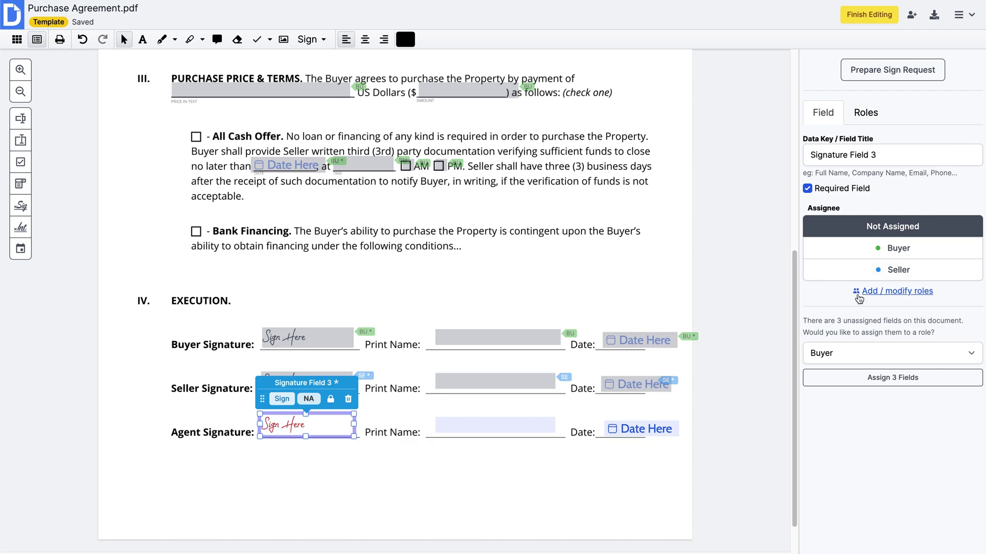
click(859, 292)
text(Agent)
click(960, 164)
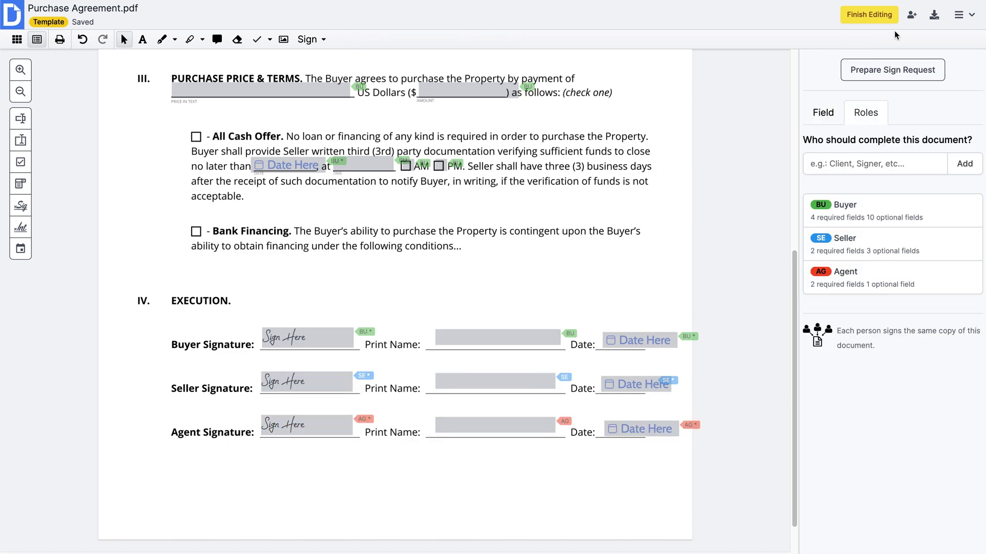
Generate a shareable link and review the sign request, keeping the Buyer's final copy enabled
click(911, 16)
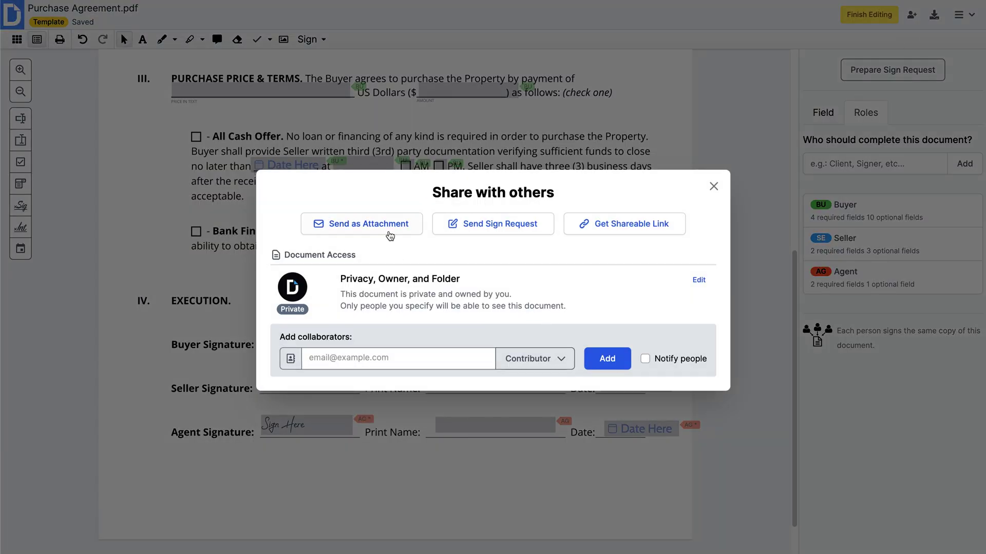
click(594, 231)
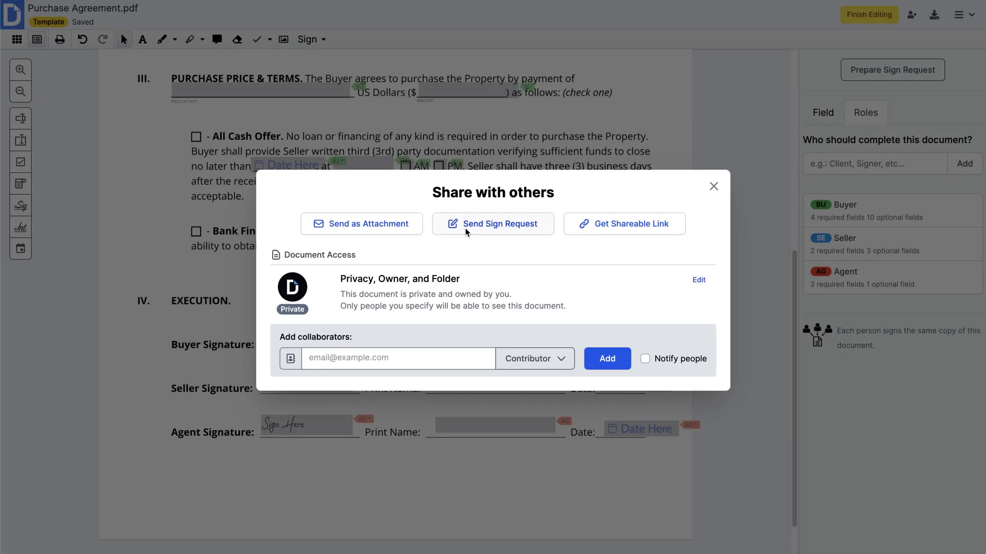
click(465, 231)
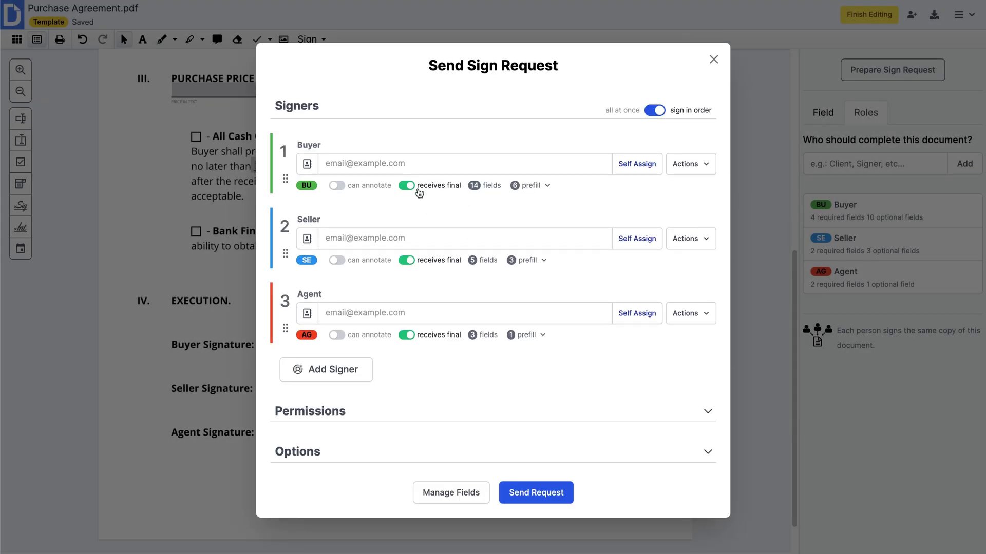
click(409, 186)
click(409, 186)
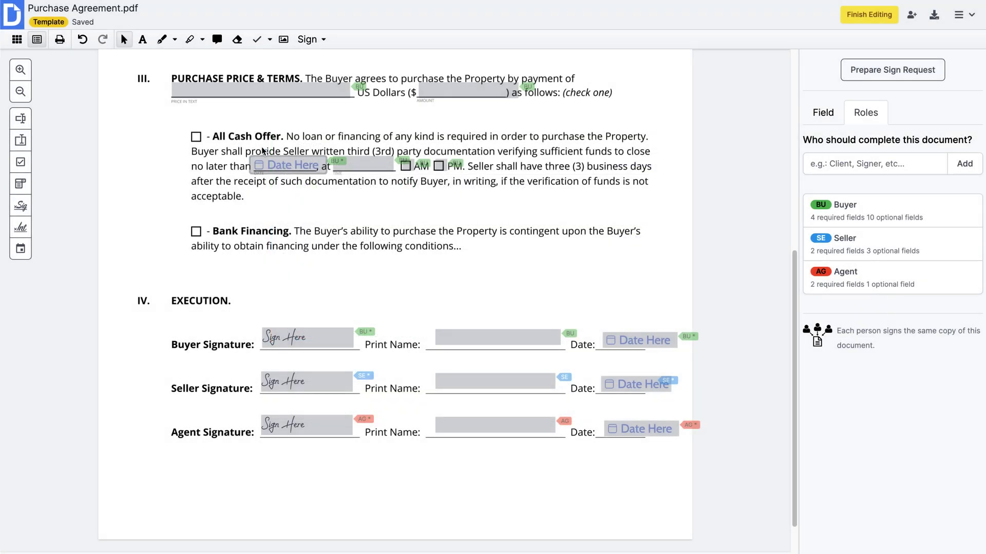
Go back to the dashboard and select Purchase Agreement.pdf in the Templates list
click(19, 25)
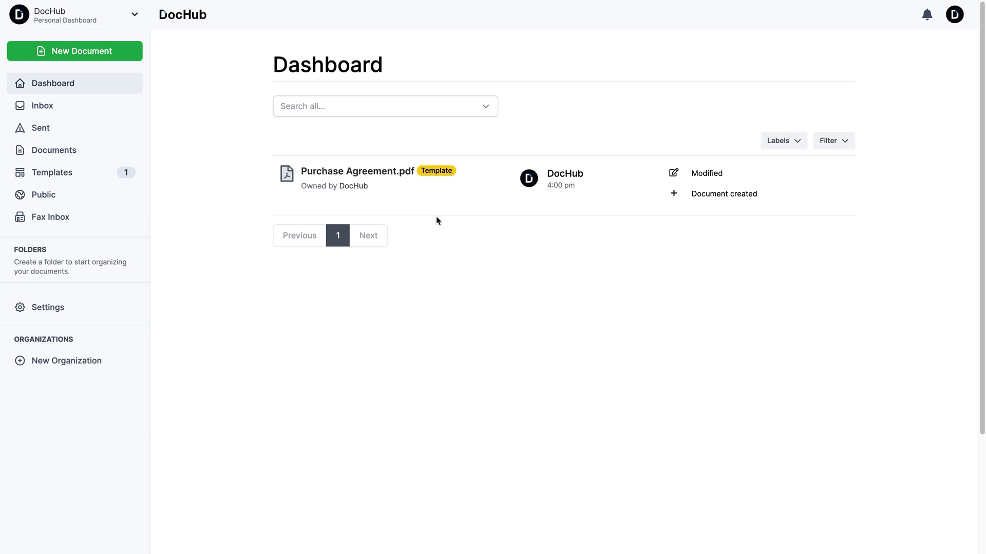
click(98, 176)
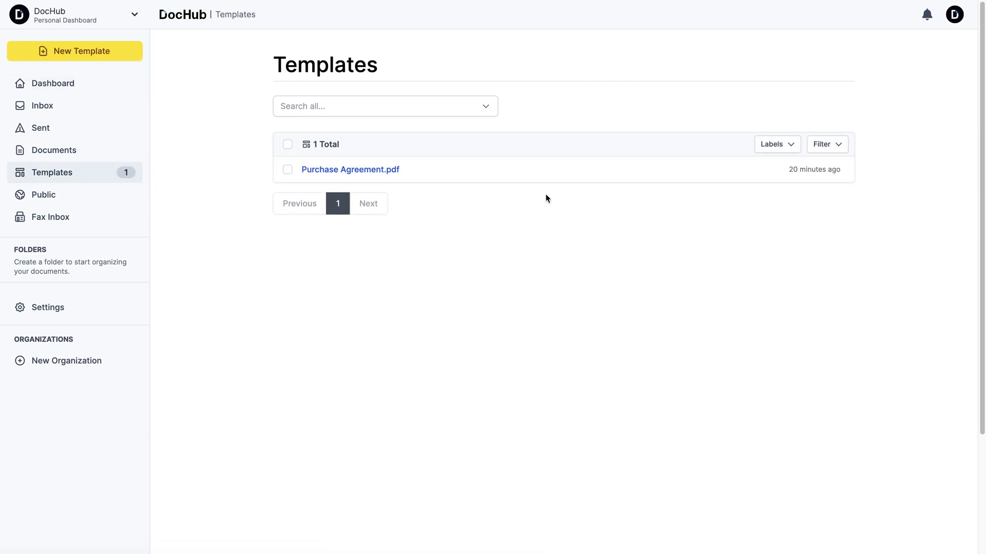
click(613, 171)
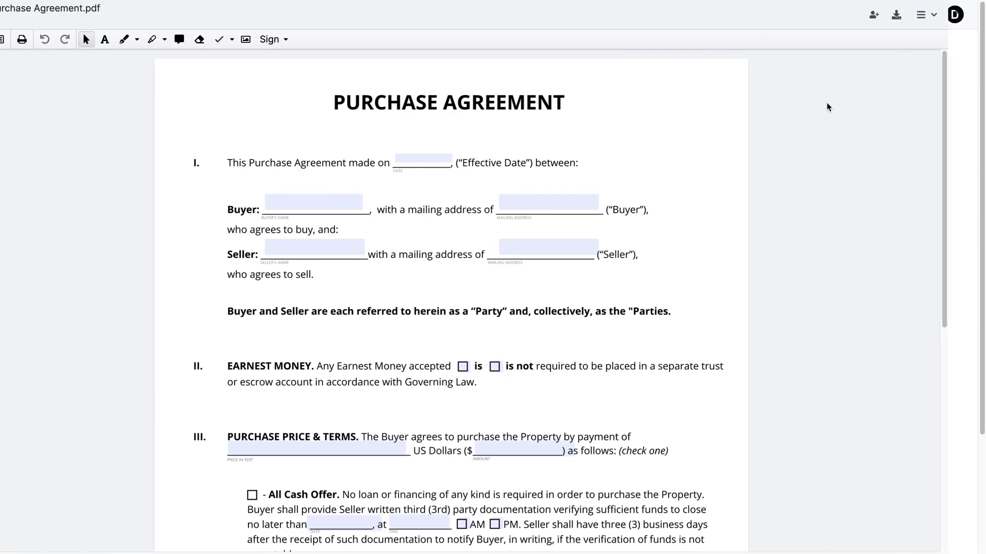
Email Purchase Agreement.pdf as an attachment to the recipient, subject 'Purchase Agreement', as a Gmail draft
click(953, 23)
mouse_move(938, 44)
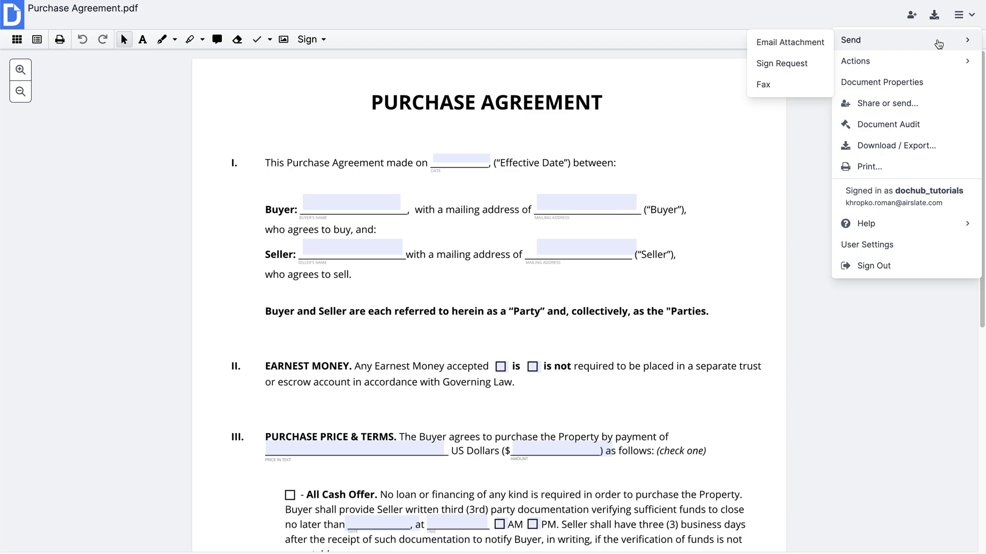
click(791, 42)
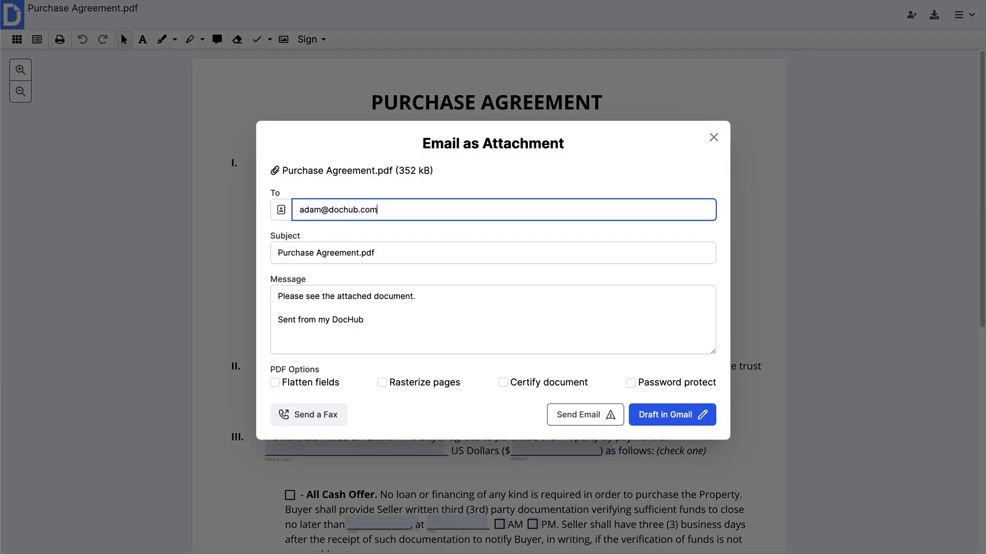
click(412, 248)
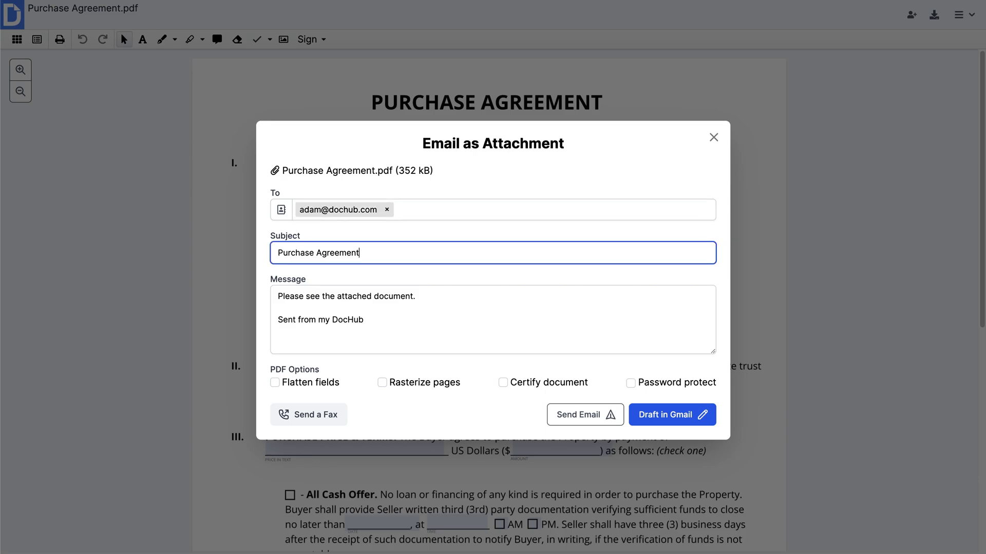
click(407, 321)
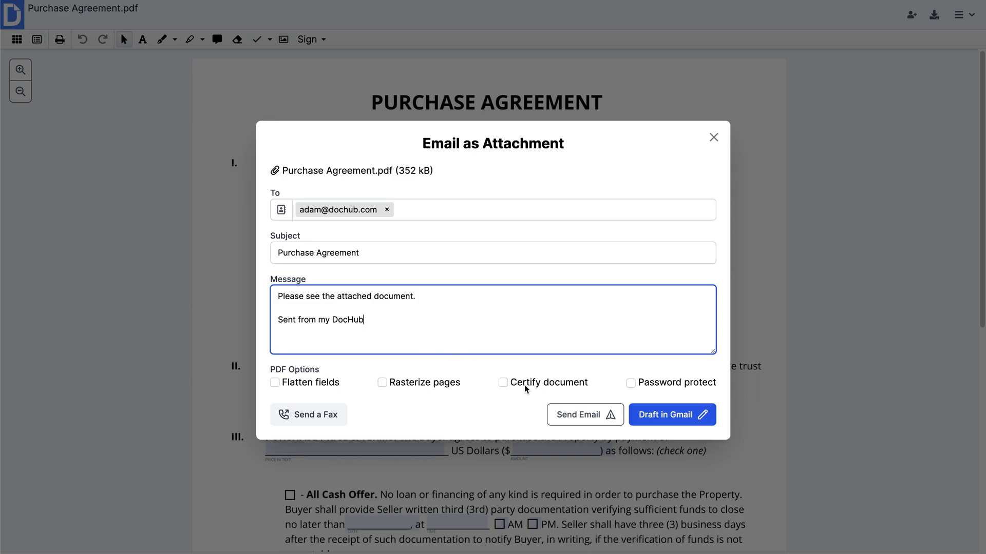
mouse_move(526, 389)
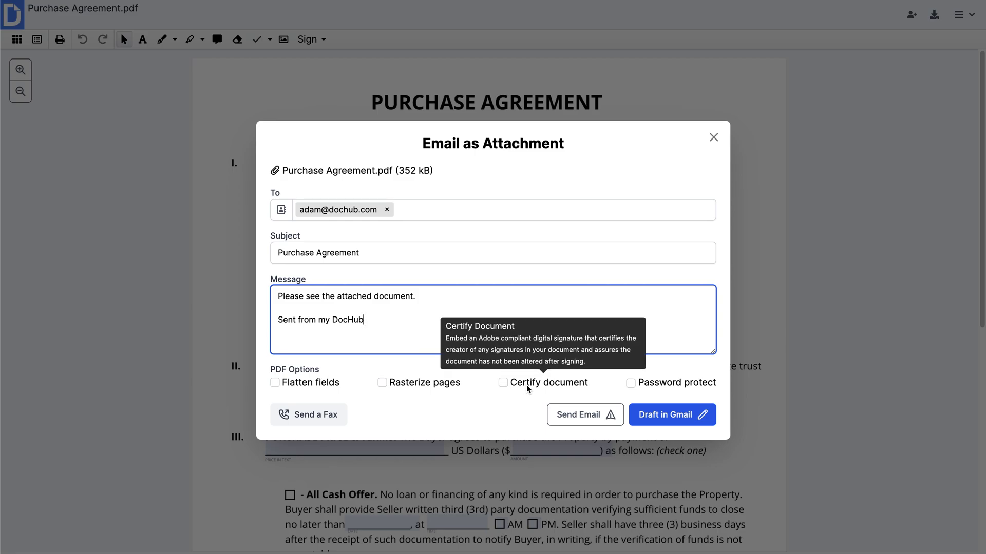
mouse_move(657, 386)
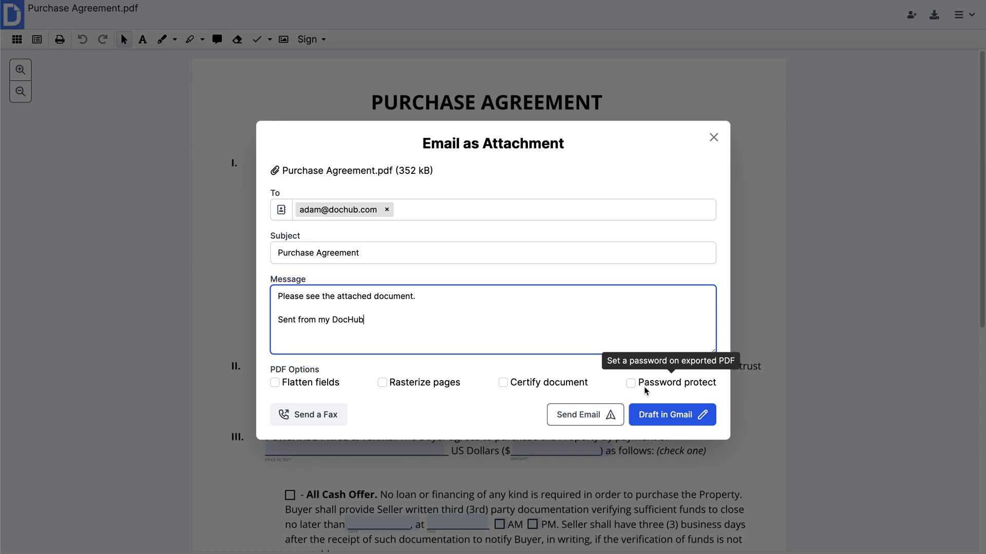
click(594, 419)
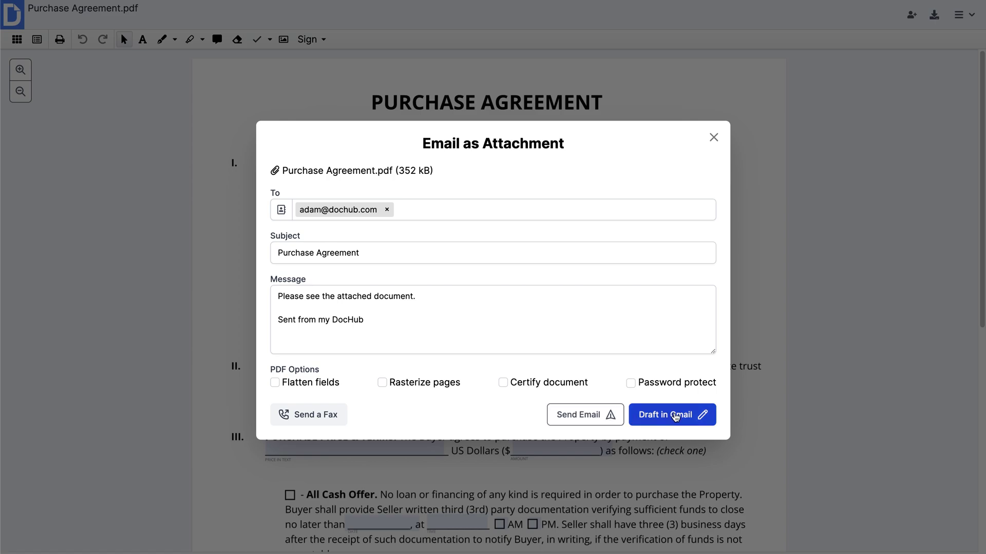
click(675, 416)
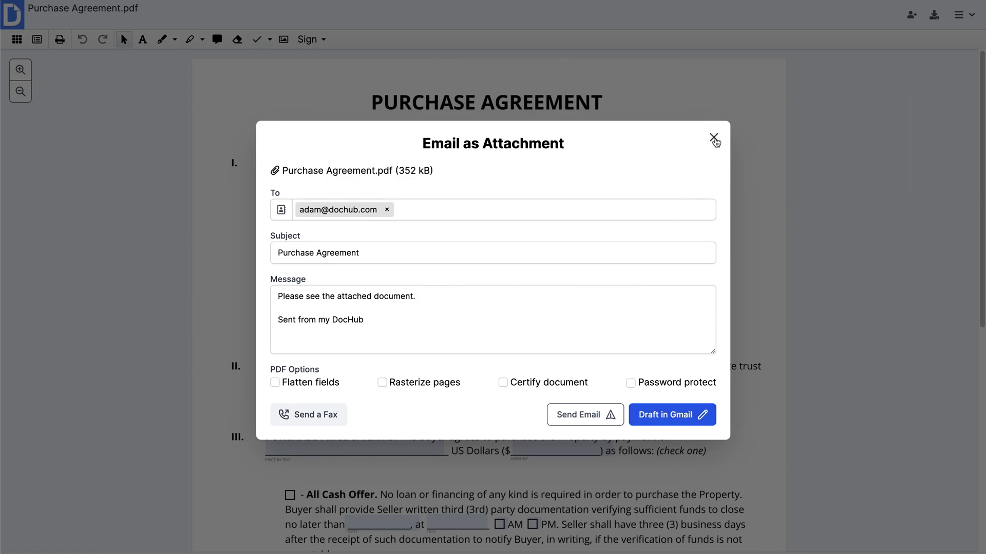
Fill in the sender's and recipient's fax details and send the agreement as a Premium Fax
click(713, 138)
click(963, 14)
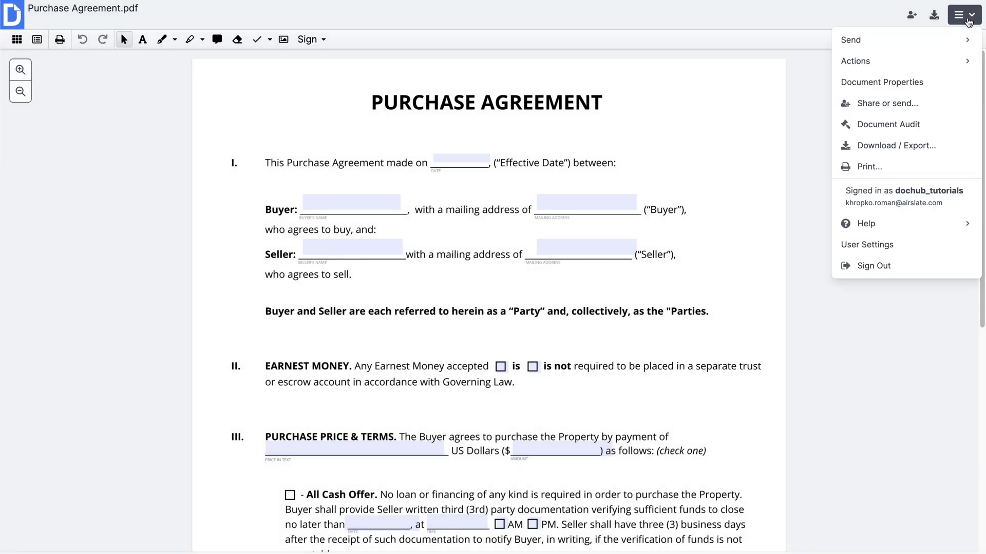
mouse_move(873, 40)
click(780, 85)
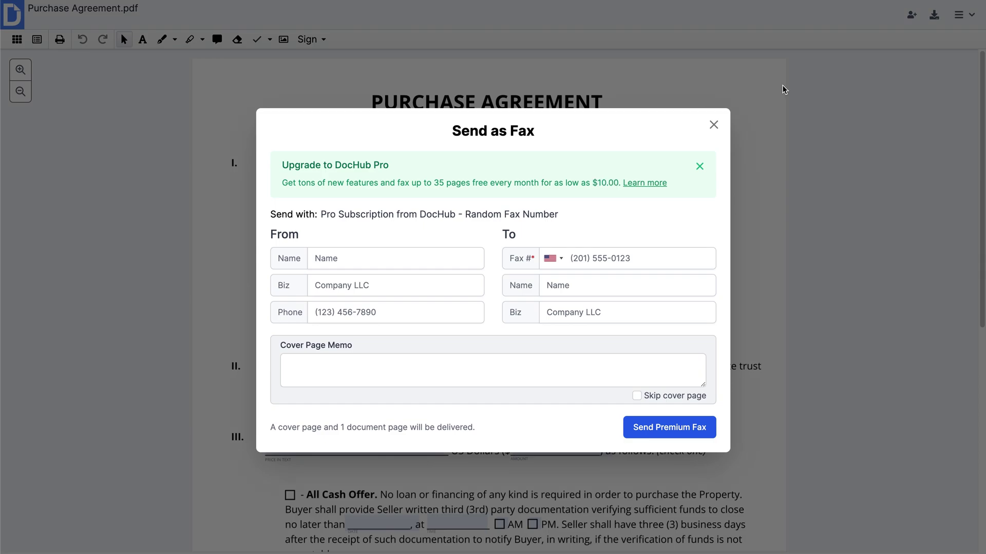
click(466, 251)
text(A)
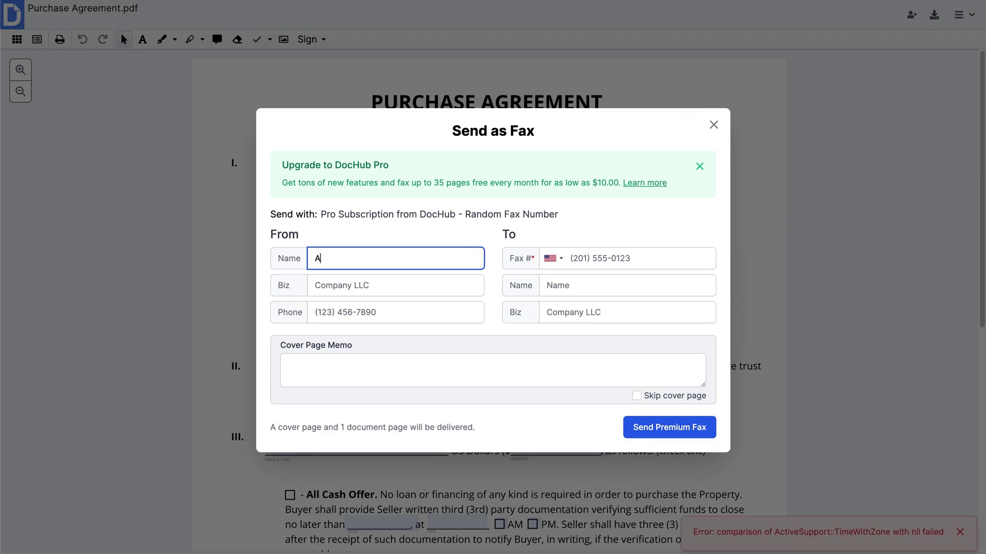
text(dam)
text(airSlate)
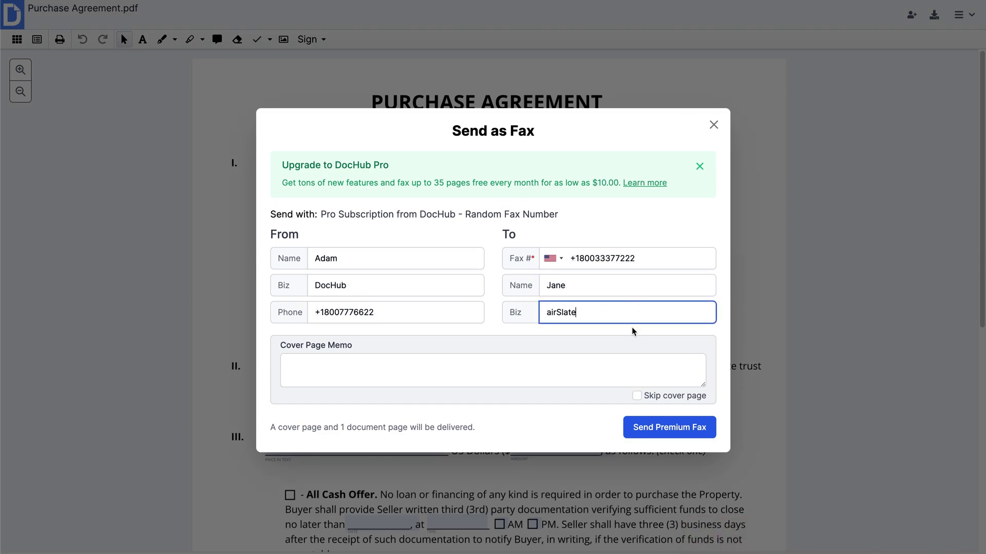
click(632, 331)
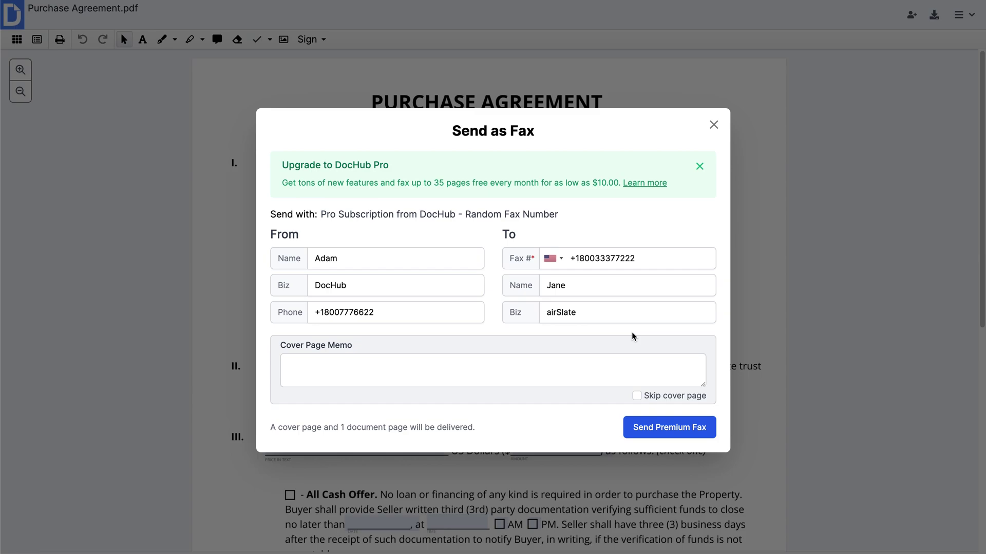
click(664, 429)
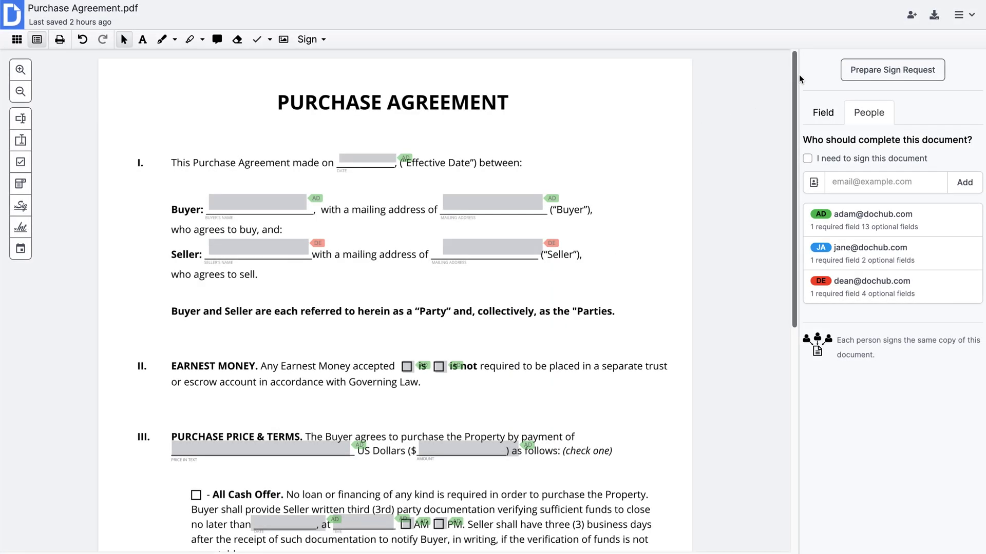
Start a sign request, move the third signer to second, and keep signing in order
click(956, 23)
mouse_move(863, 41)
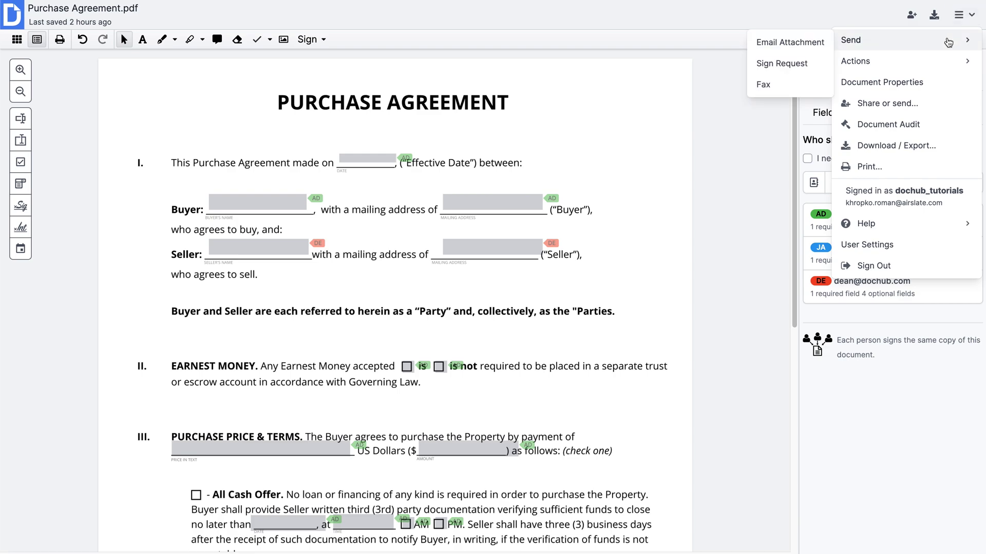
click(795, 69)
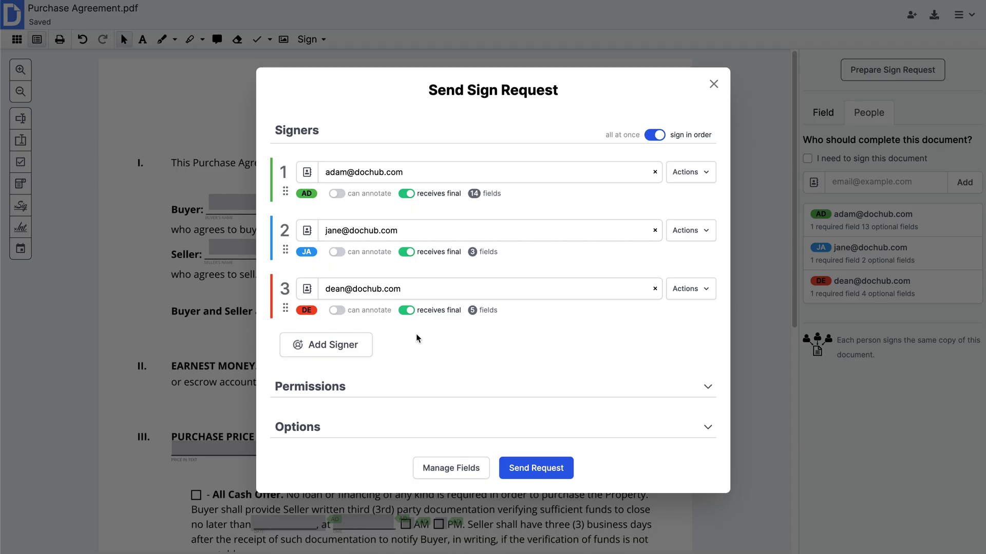
drag(285, 308, 295, 226)
click(658, 141)
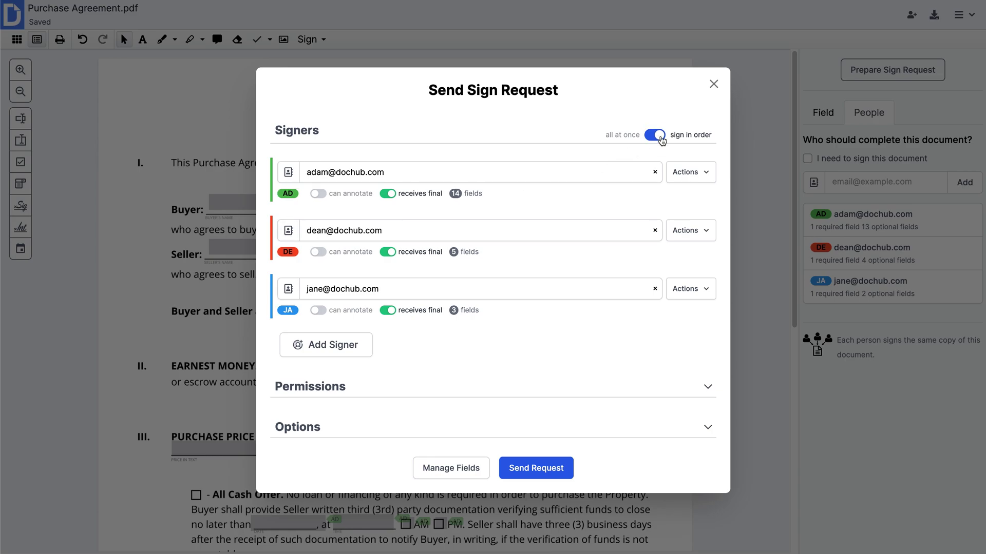
click(661, 140)
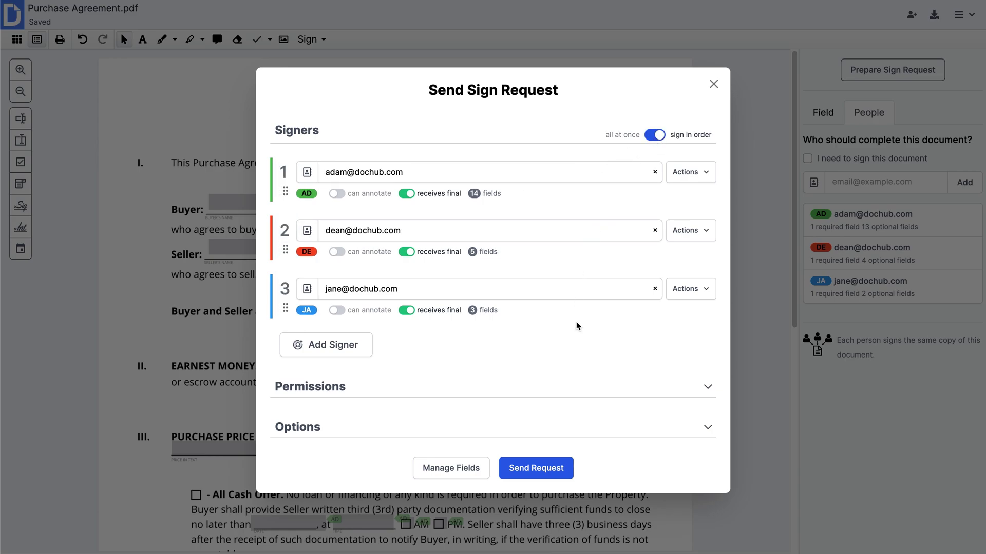
Add the collaborator's e-mail as a Viewer in the sign request's permissions
click(570, 392)
click(370, 375)
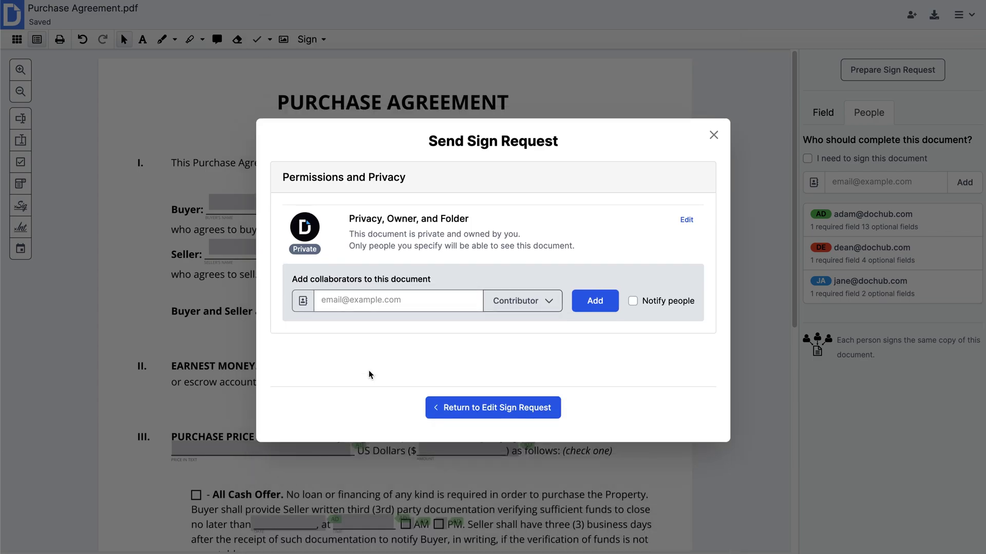
click(375, 302)
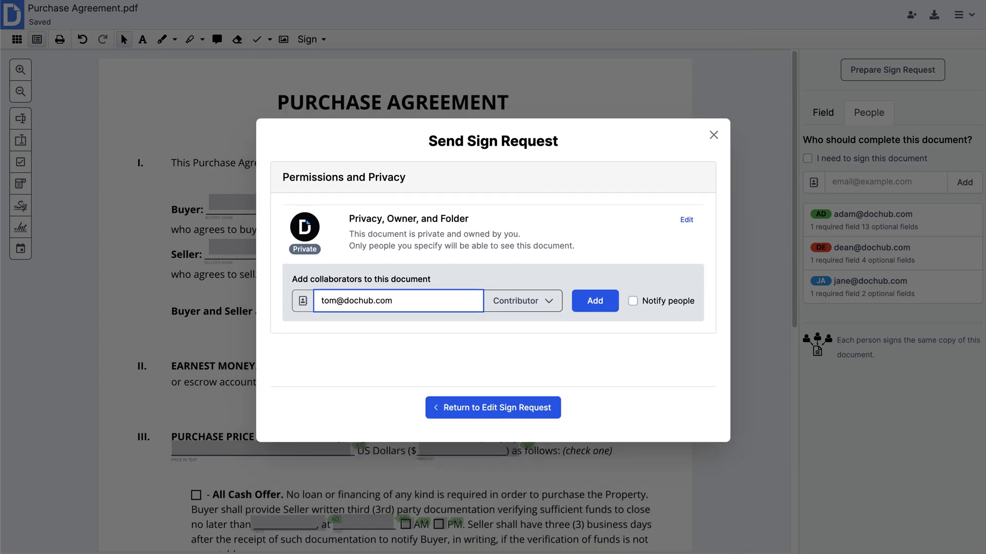
click(512, 313)
click(521, 369)
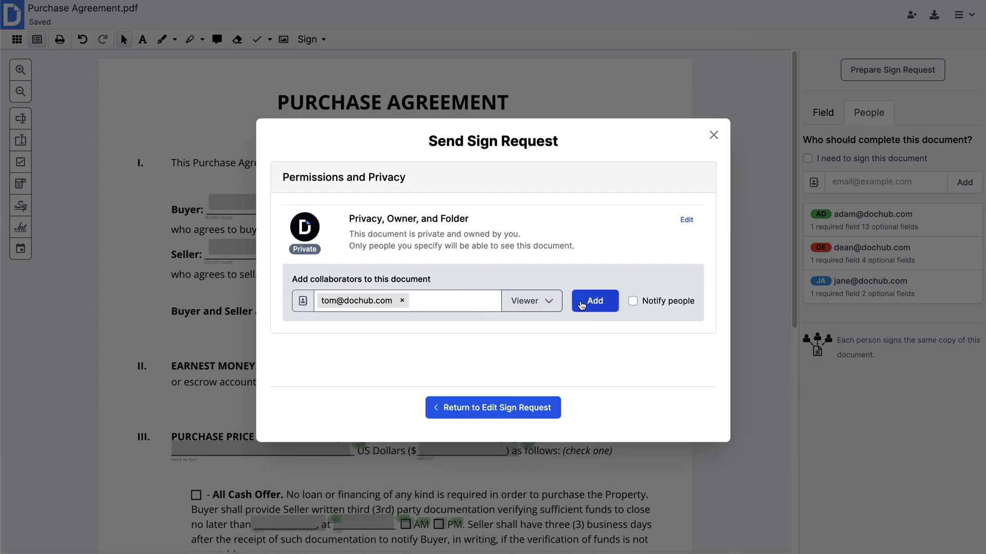
click(582, 304)
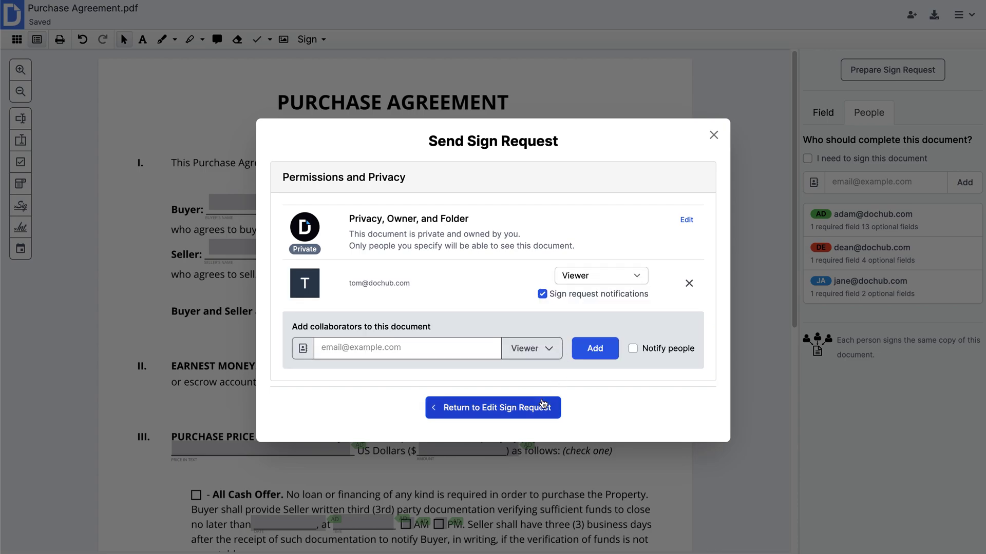
click(541, 407)
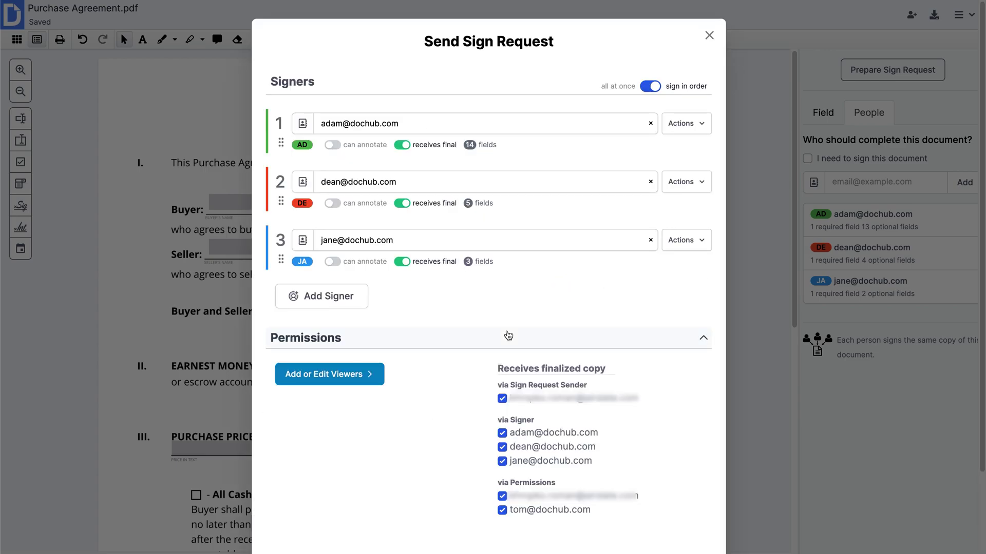
click(508, 336)
Trim the e-mail subject to 'Purchase Agreement', enable expiry after inactivity, and send the sign request
click(504, 421)
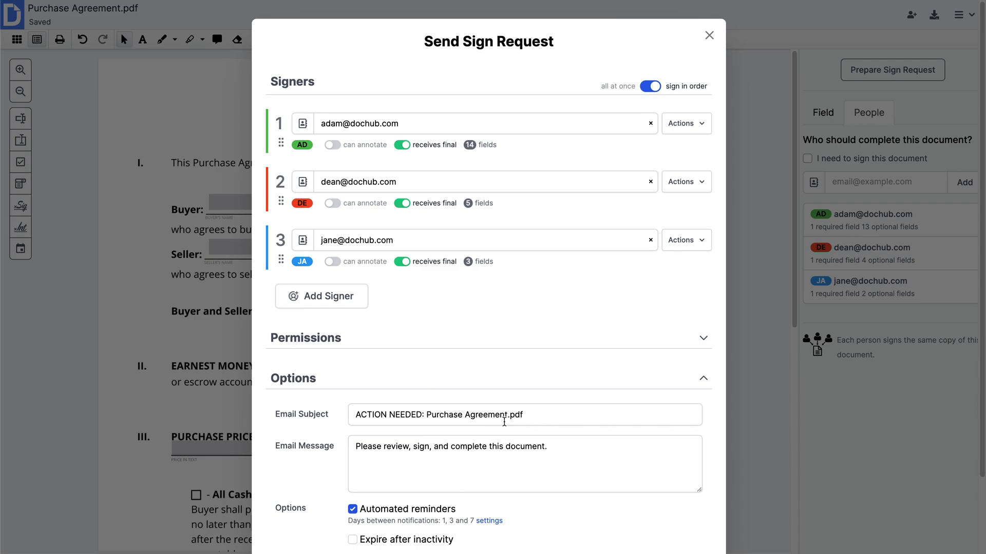
scroll(505, 422, down, 1)
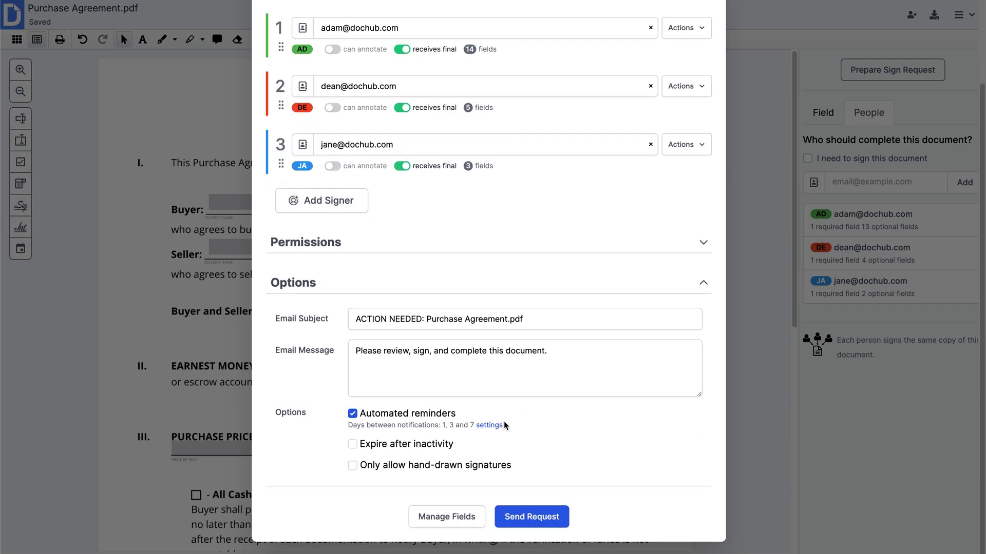
drag(425, 315, 281, 310)
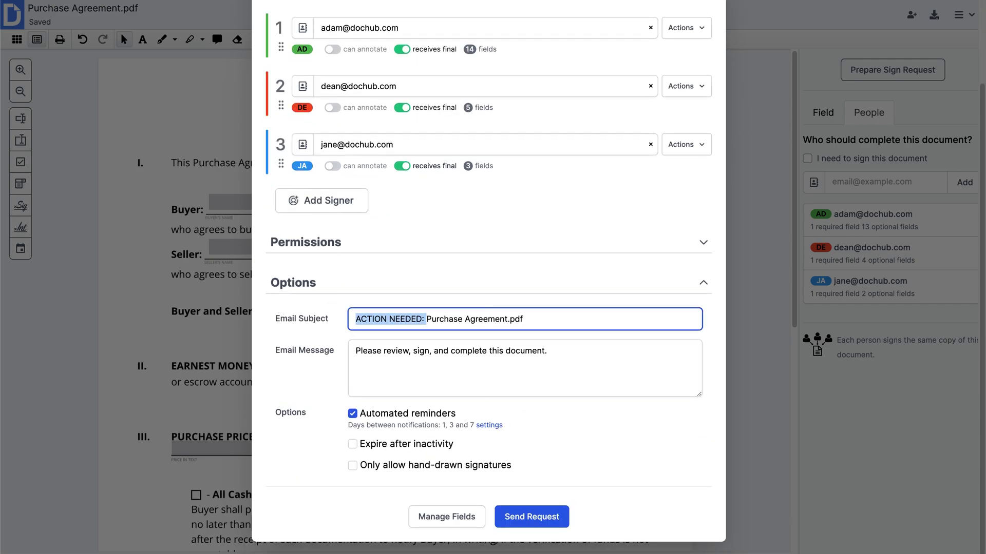
key(BackSpace)
key(BackSpace)
key(BackSpace)
key(BackSpace)
key(BackSpace)
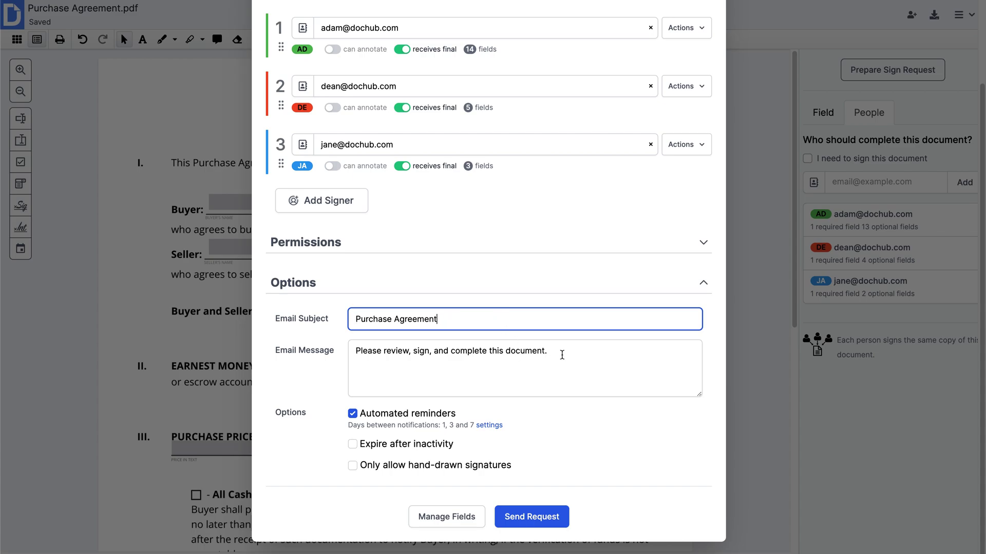
click(562, 355)
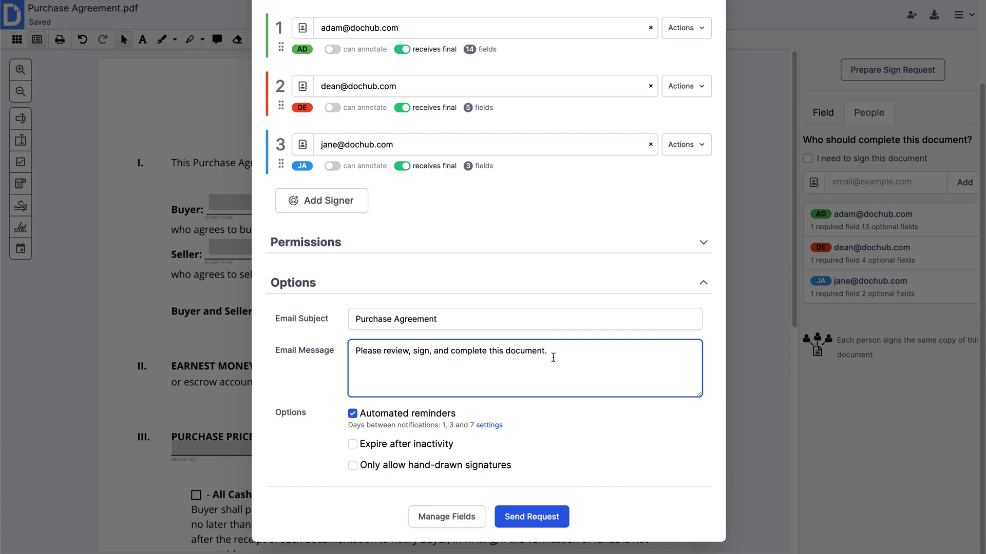
click(439, 446)
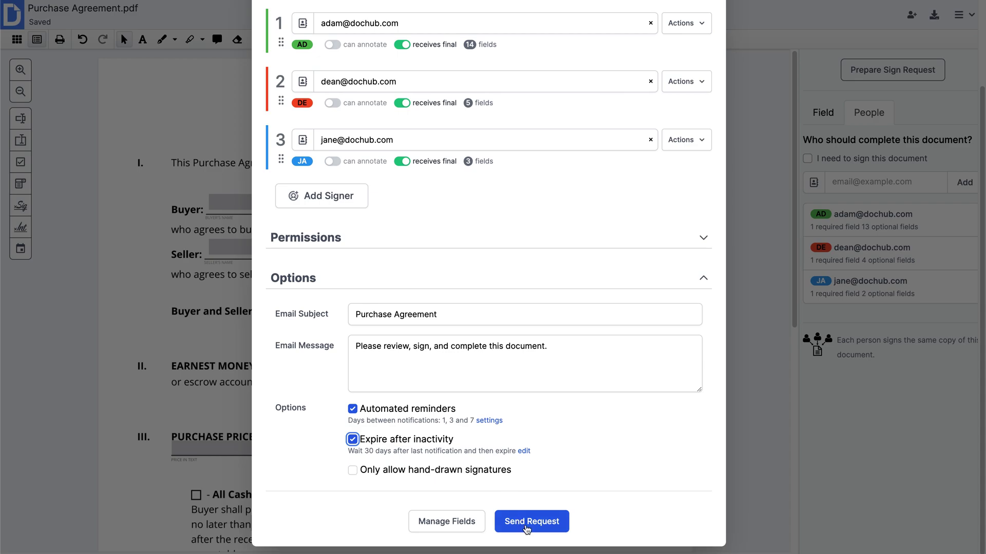
click(532, 522)
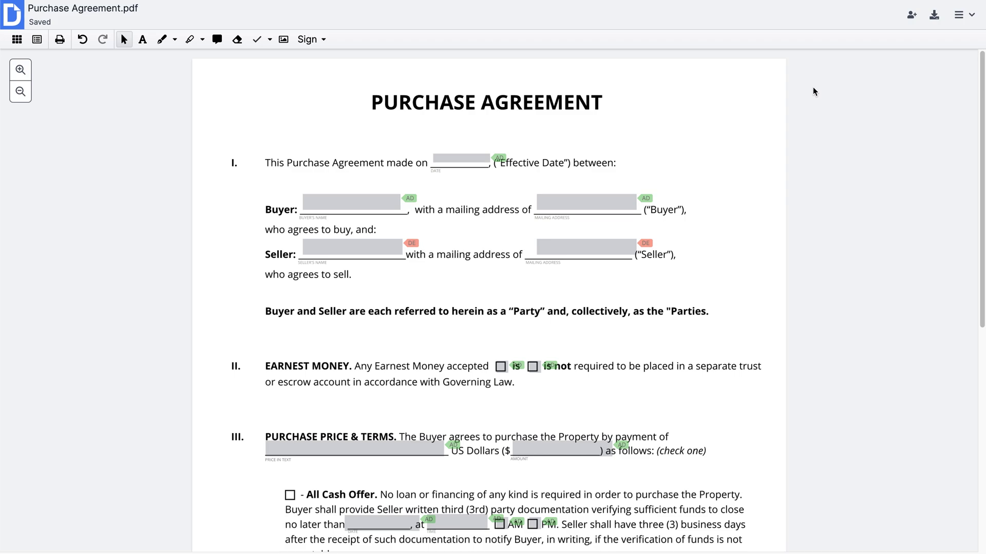
Add the first collaborator's e-mail to the Purchase Agreement with Admin rights
click(959, 15)
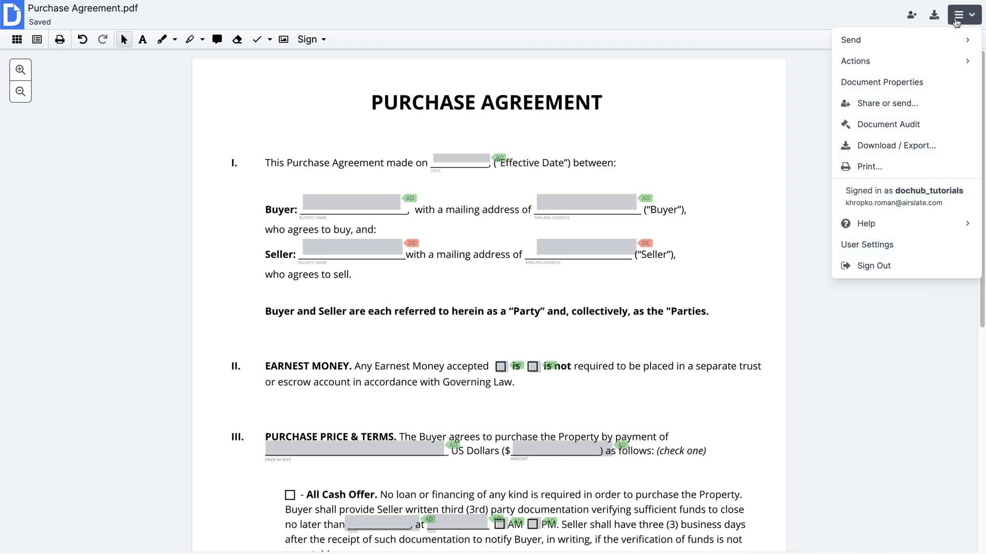
click(918, 108)
click(396, 359)
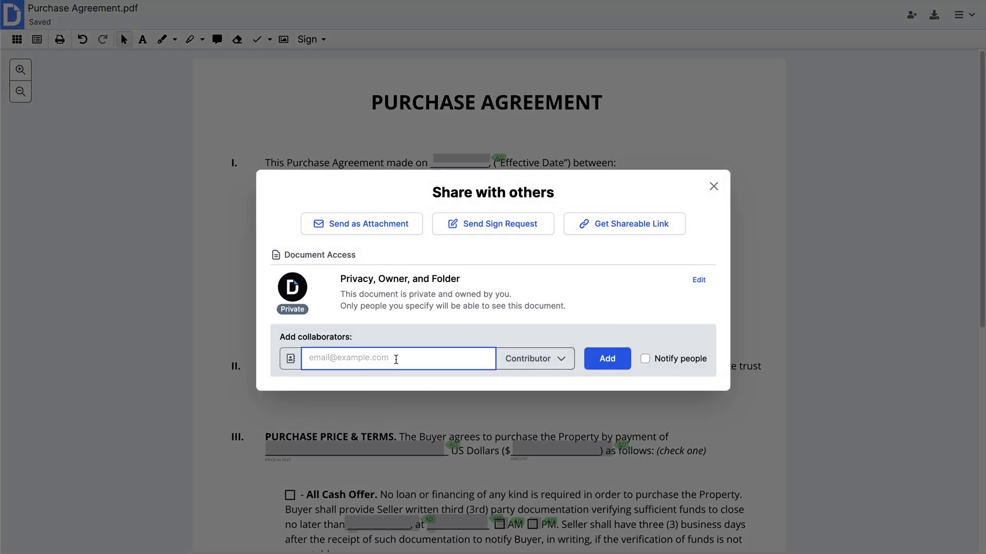
click(527, 366)
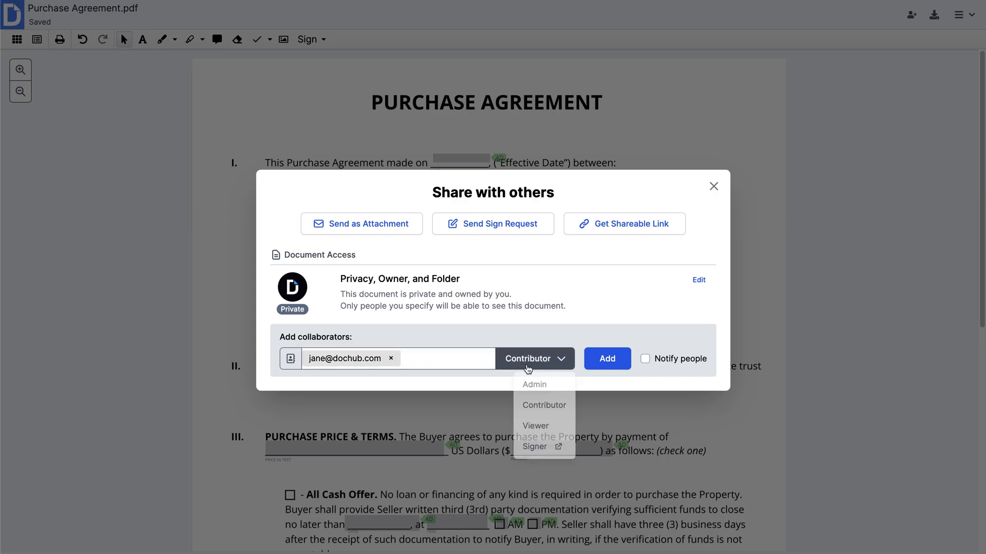
click(530, 385)
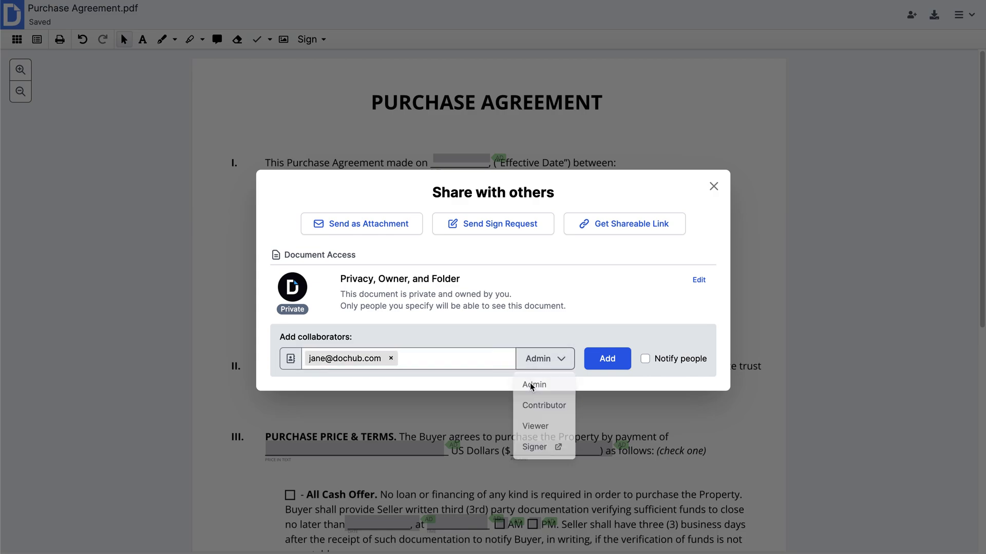
click(599, 364)
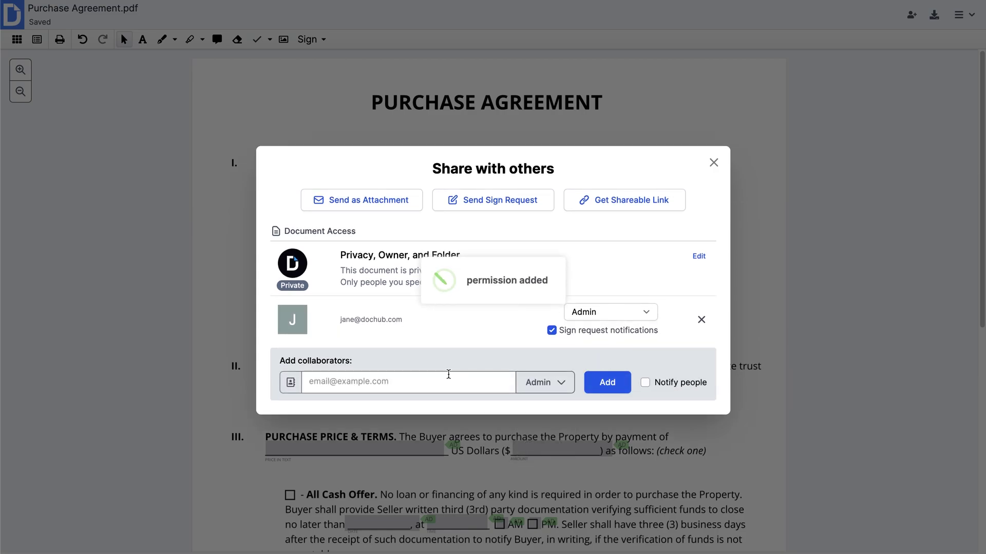
Add a second collaborator's e-mail as a Viewer, then close the sharing window
click(427, 378)
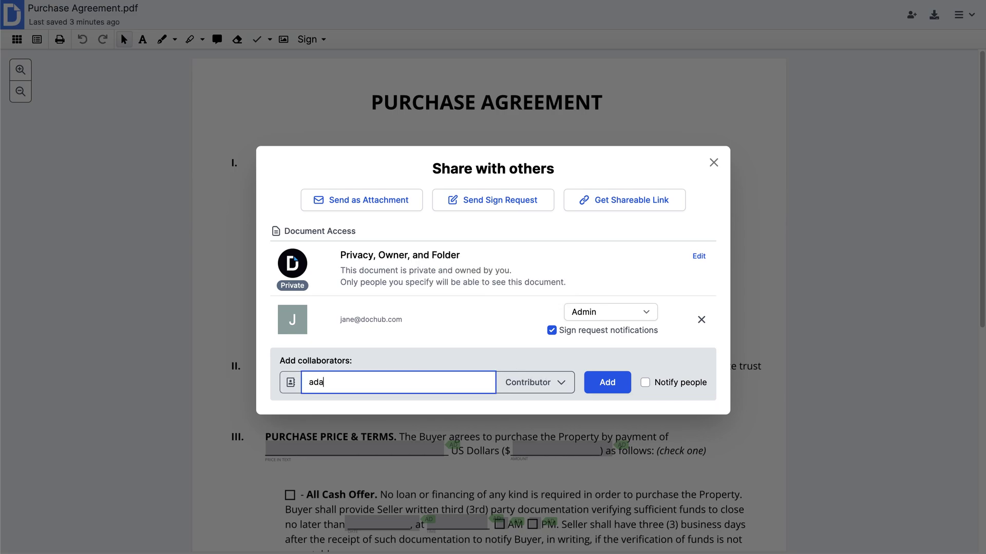
click(529, 383)
click(534, 451)
click(594, 386)
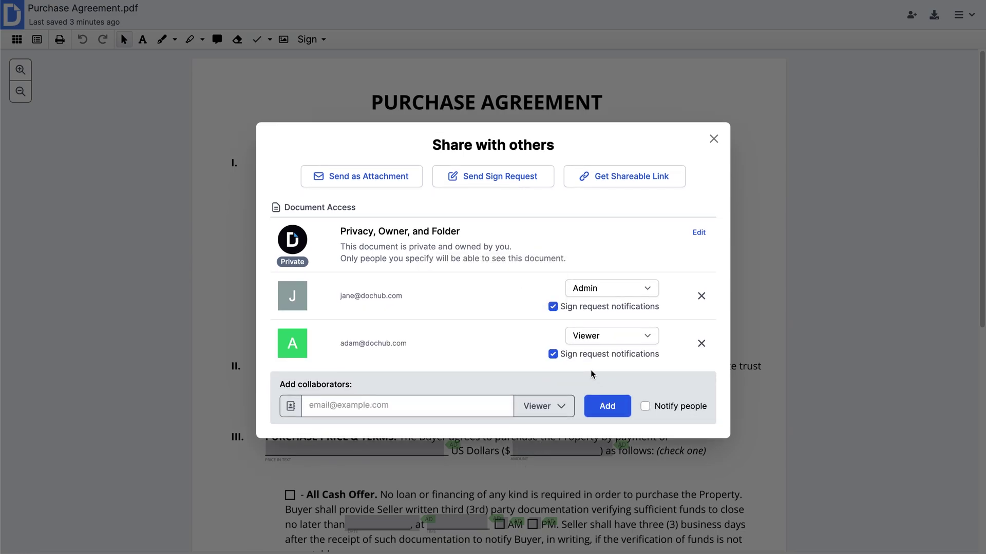
click(813, 92)
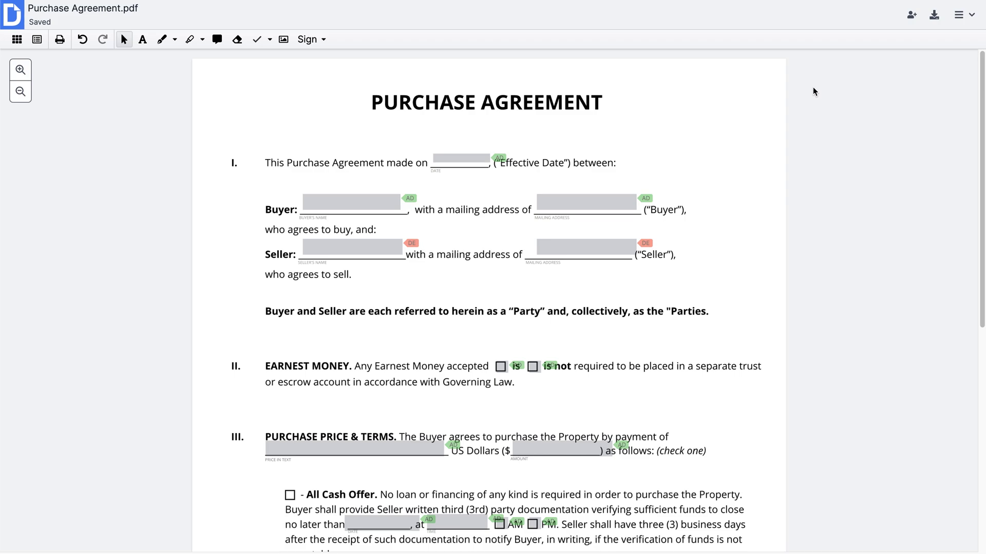
Set the document's privacy to Public, then generate and copy its shareable link
click(963, 14)
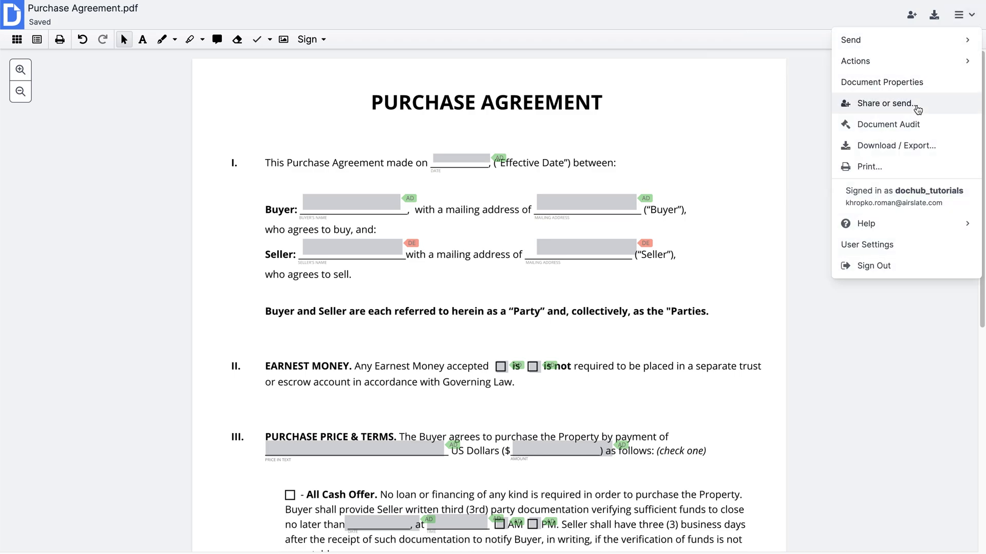
click(884, 103)
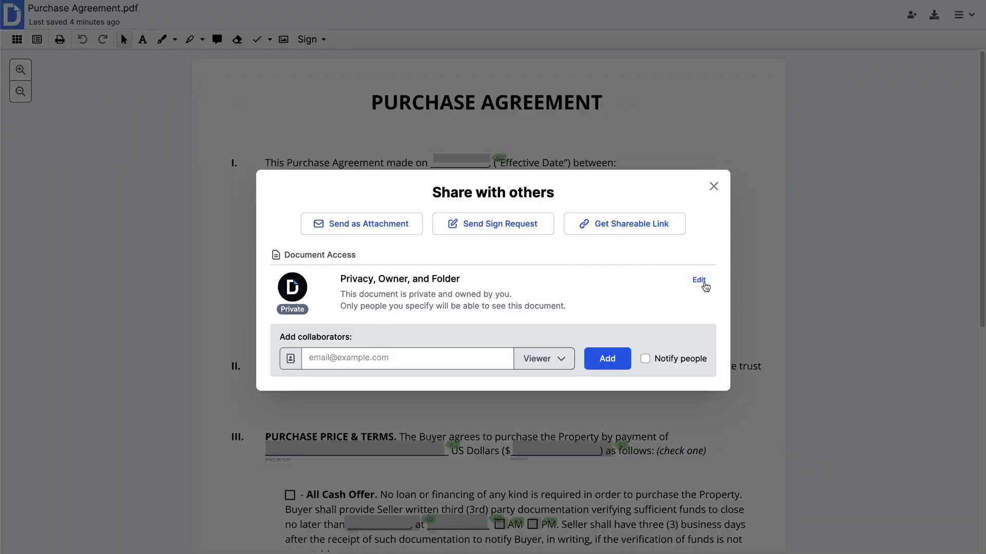
click(705, 286)
click(590, 272)
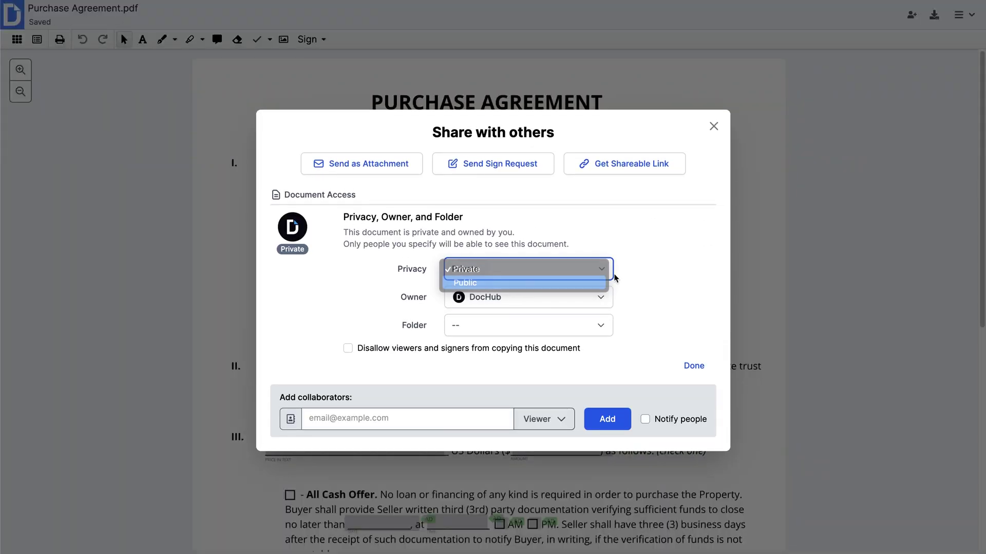
click(601, 283)
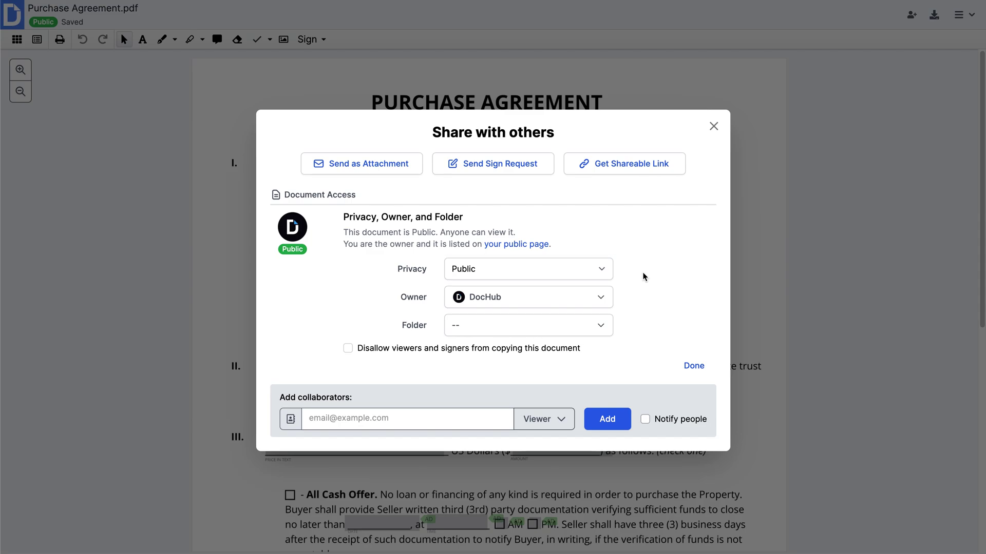
click(620, 175)
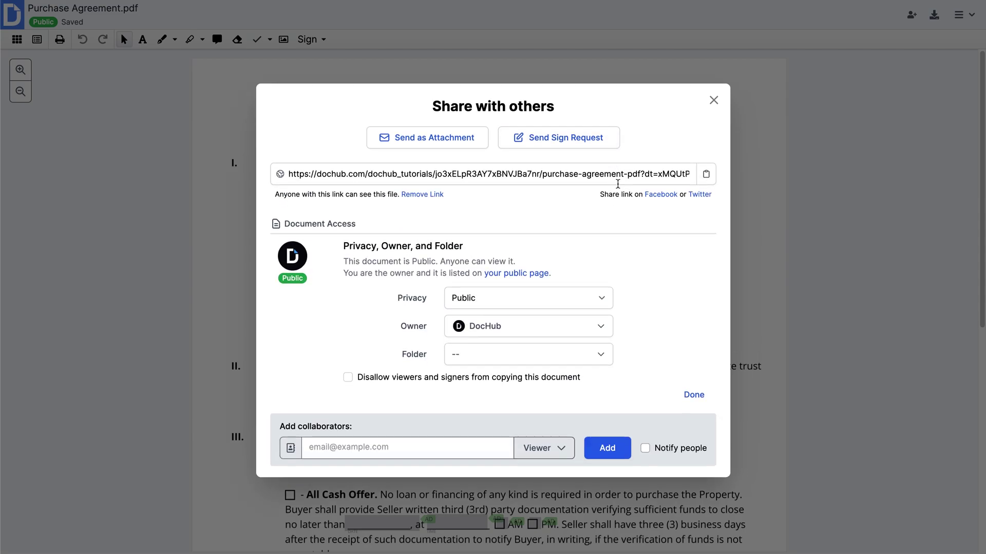
click(706, 172)
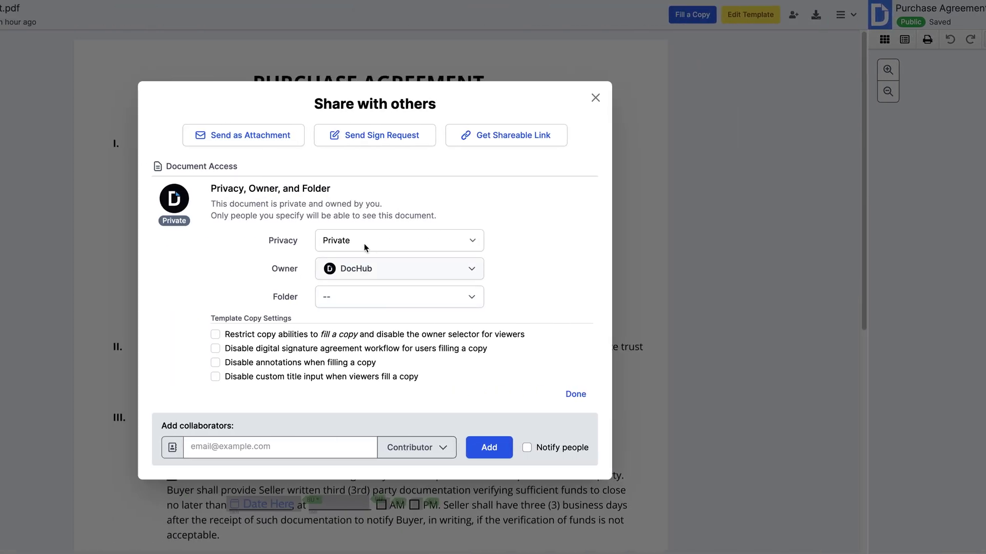
Make the Purchase Agreement template public and generate its shareable link
click(472, 241)
click(473, 255)
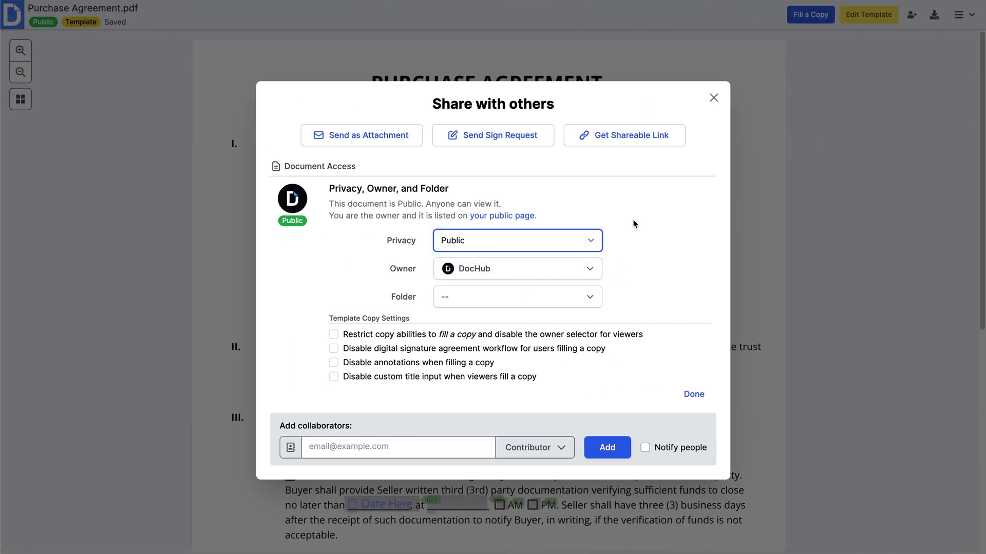
click(611, 144)
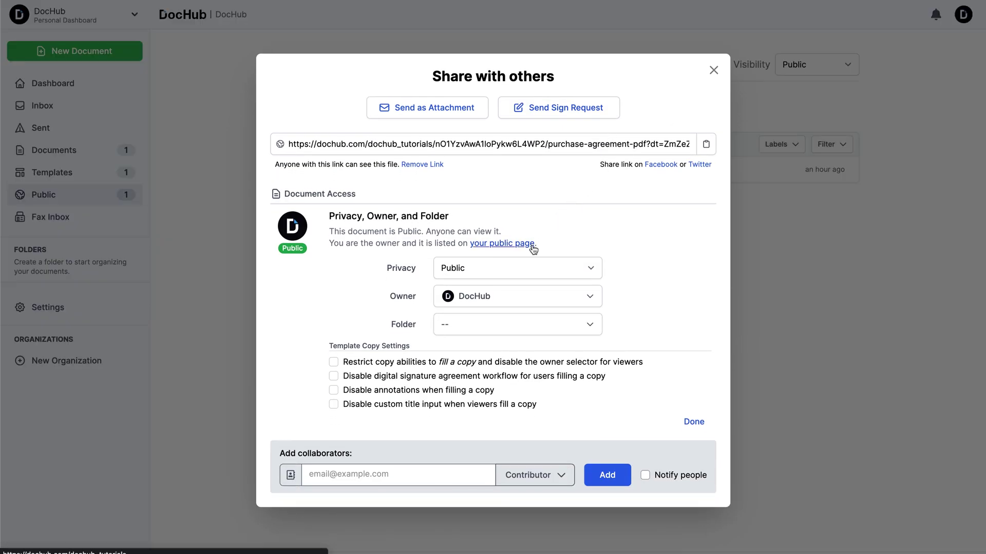
Select the first Purchase Agreement.pdf in Public Documents and copy its public link
click(713, 70)
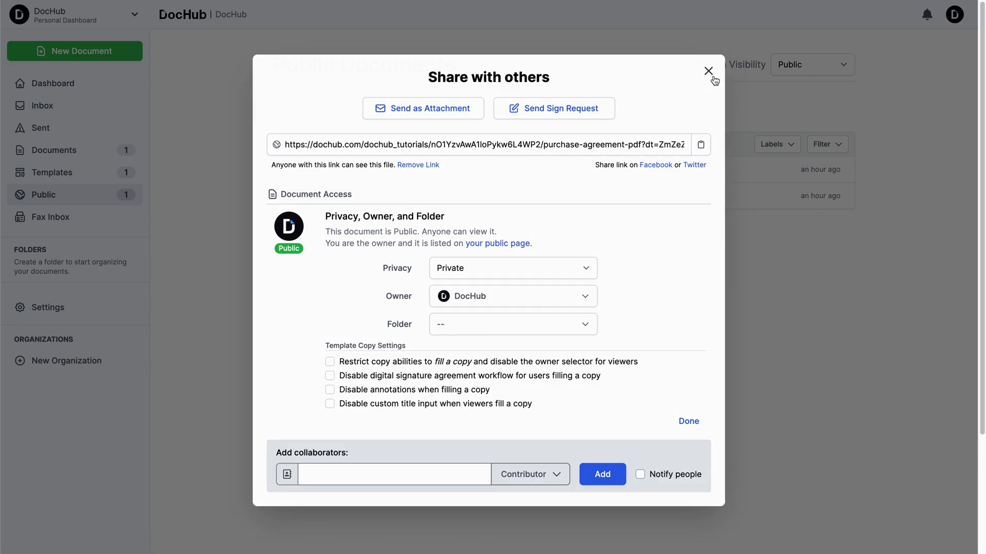
click(585, 172)
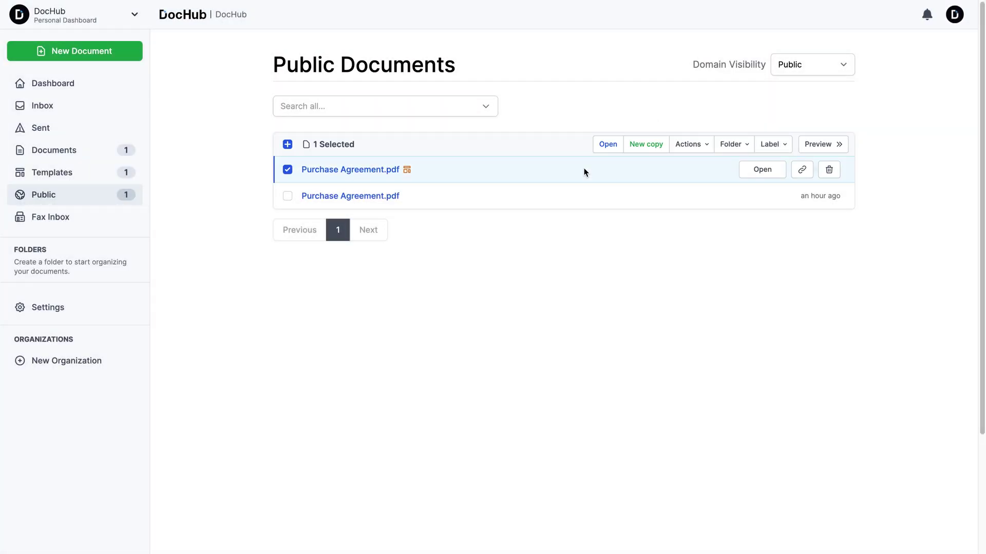
click(807, 172)
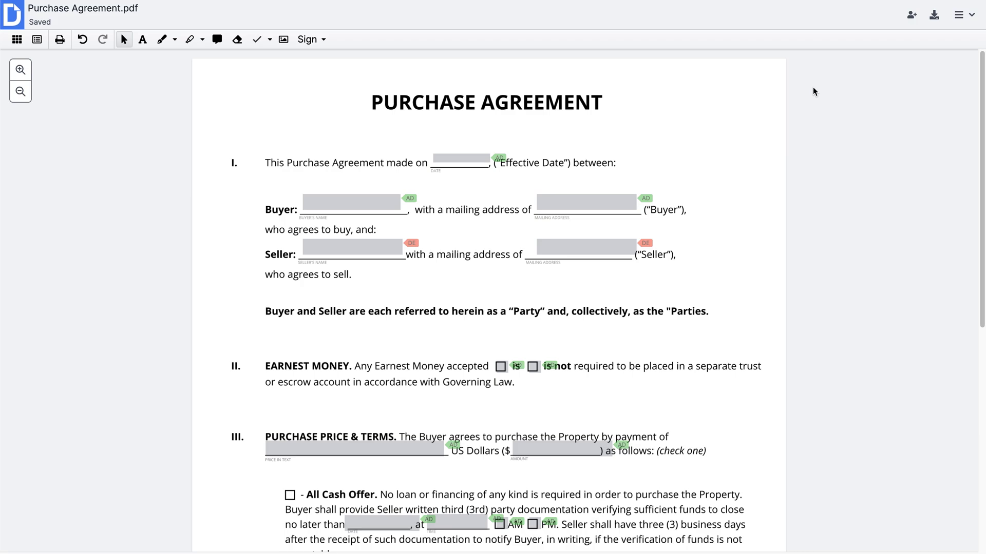
Generate a fresh shareable link for the Purchase Agreement and copy the URL
click(961, 15)
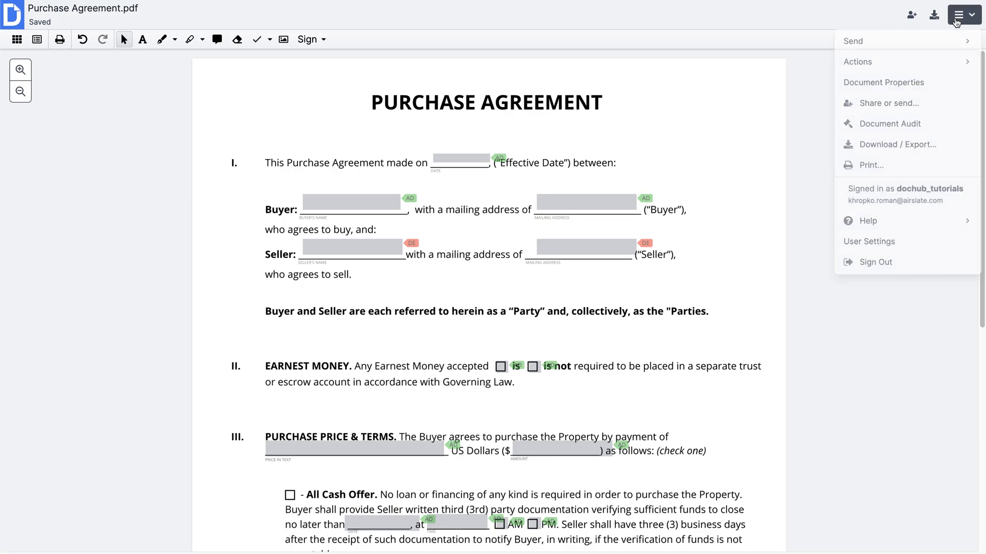
click(918, 109)
click(608, 227)
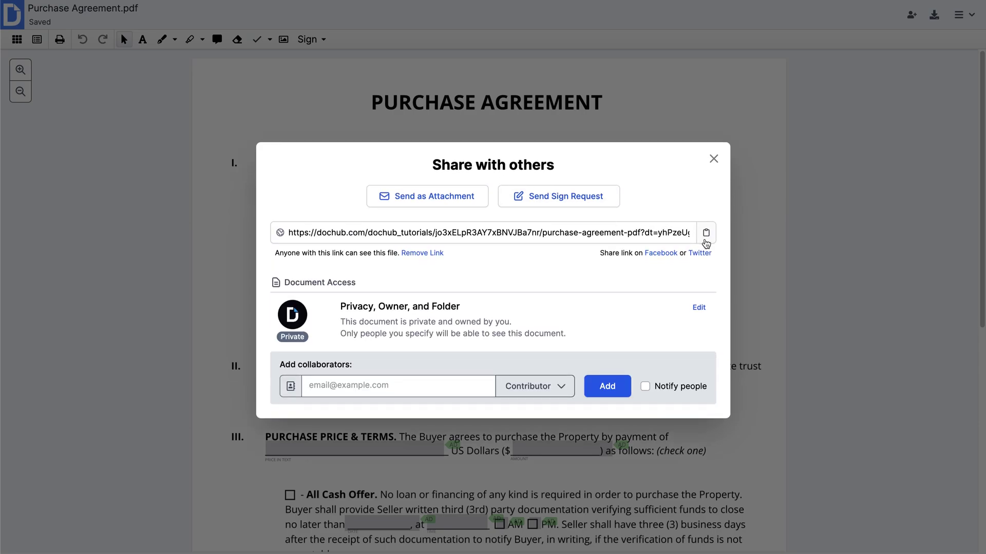
click(706, 239)
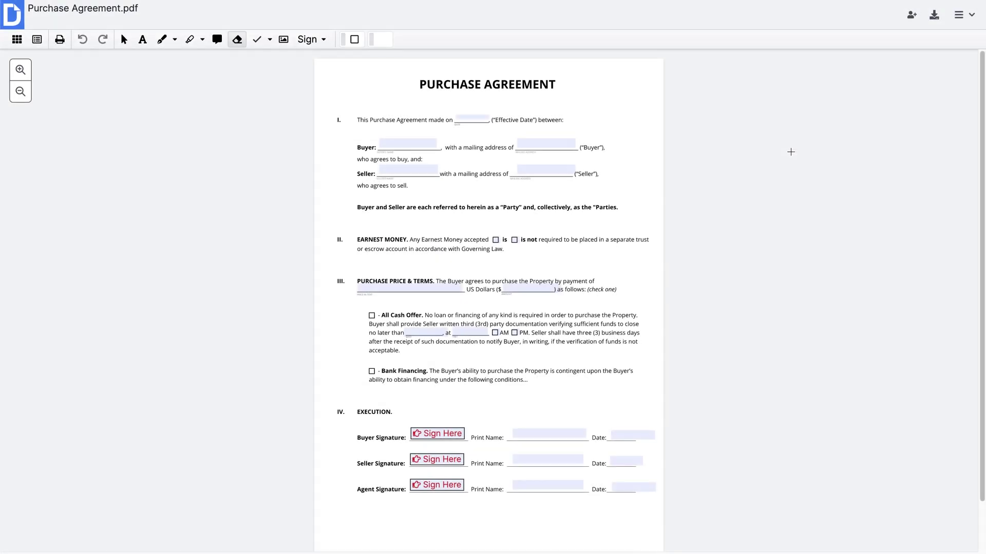
click(963, 14)
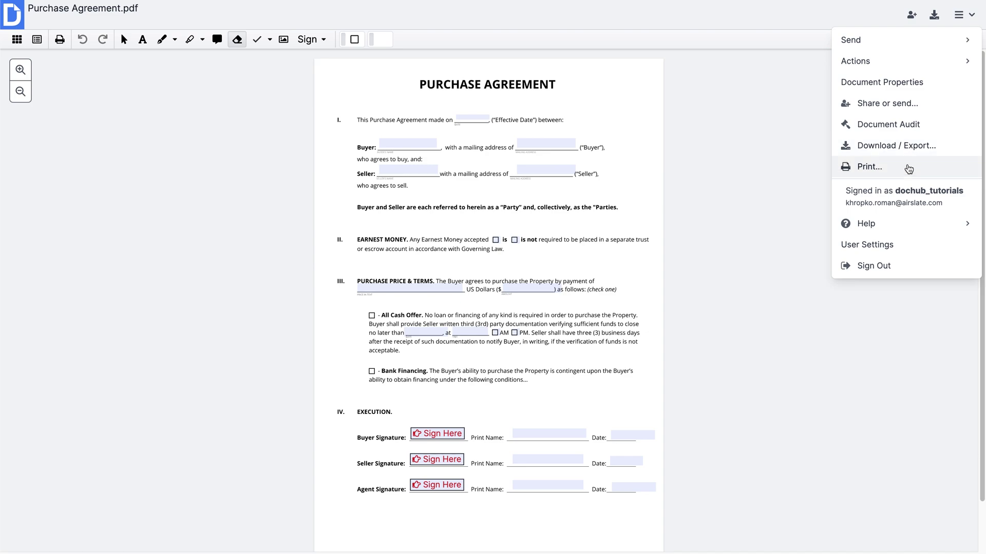
In Download / Export, check the available versions and page range, keeping all pages
click(903, 147)
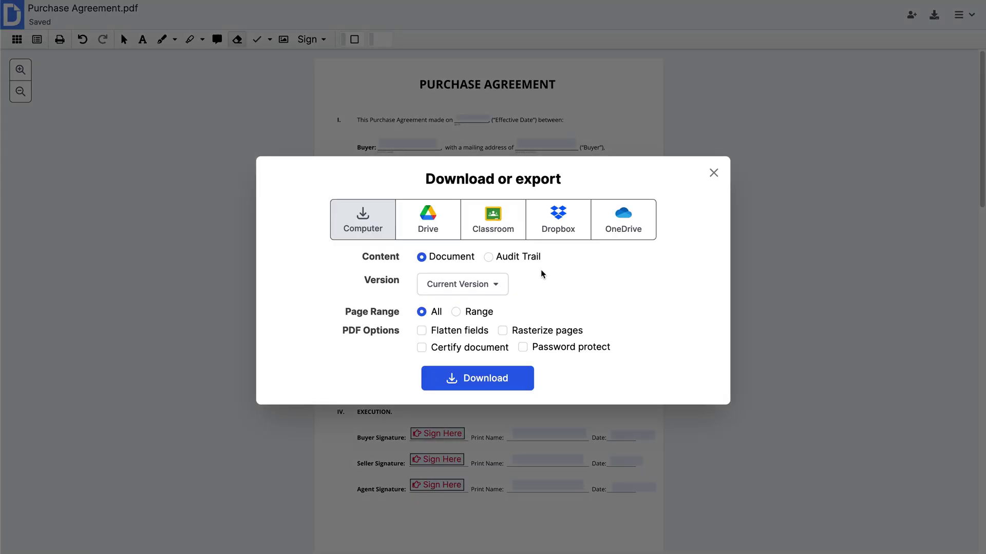
click(494, 286)
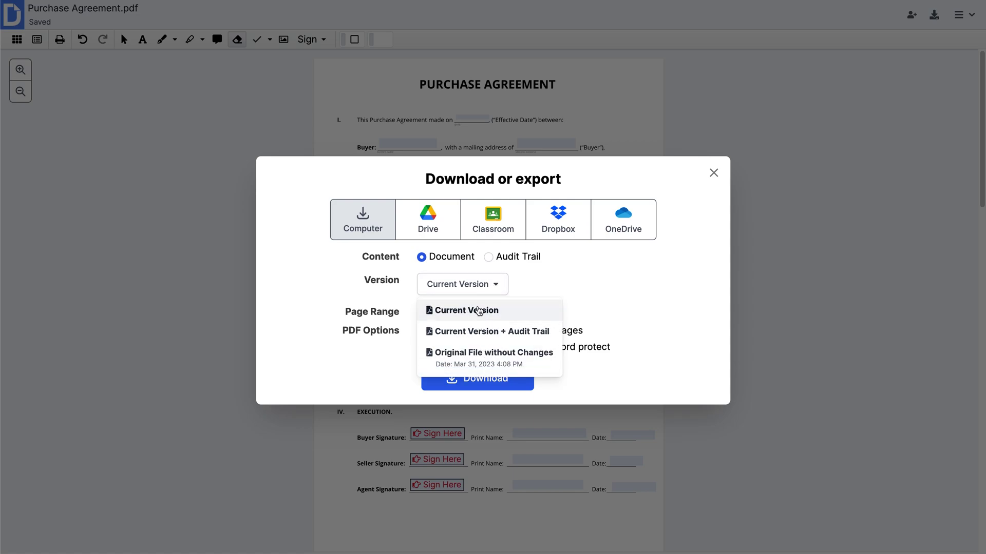
click(473, 292)
click(470, 313)
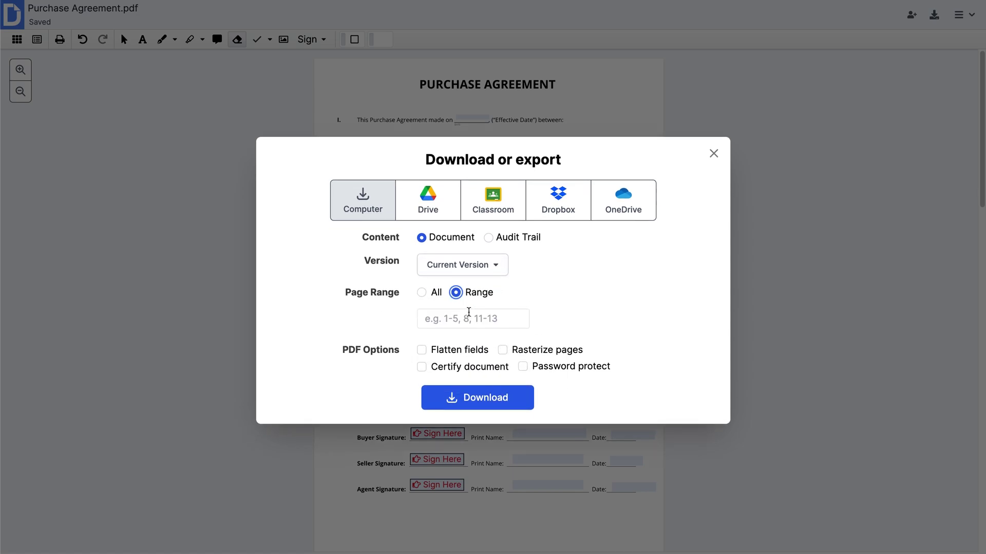
click(423, 293)
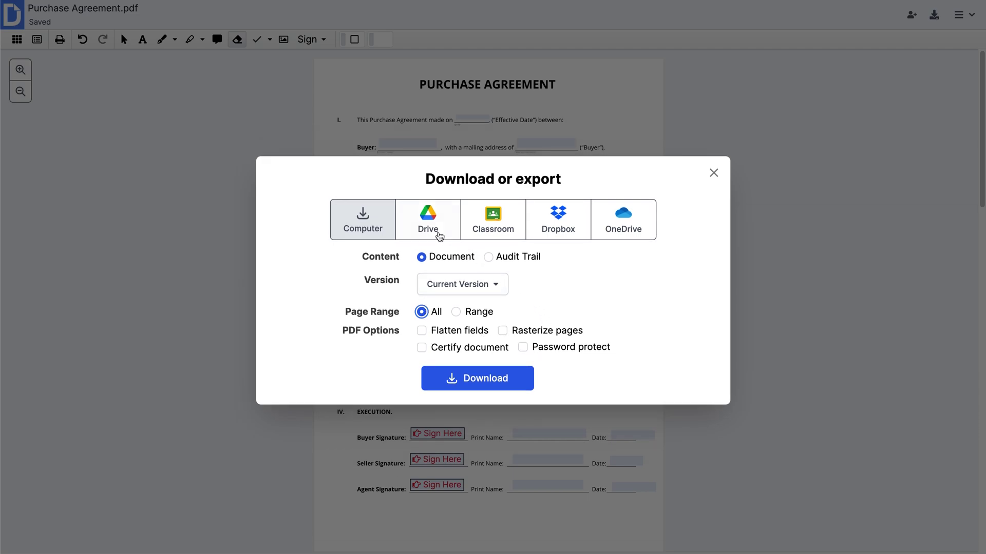
Preview the Google Drive, Google Classroom, Dropbox and OneDrive destinations, then return to Computer
click(437, 232)
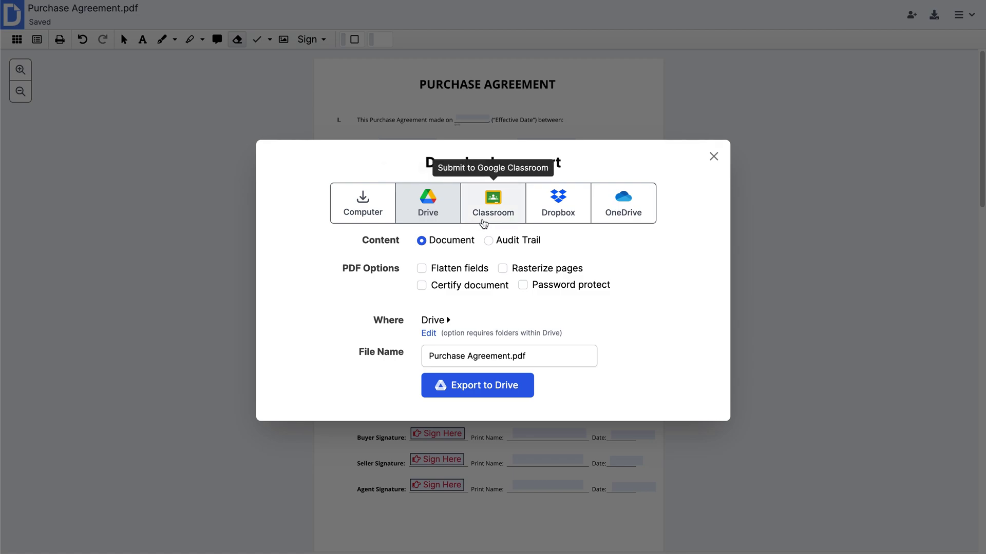
click(483, 223)
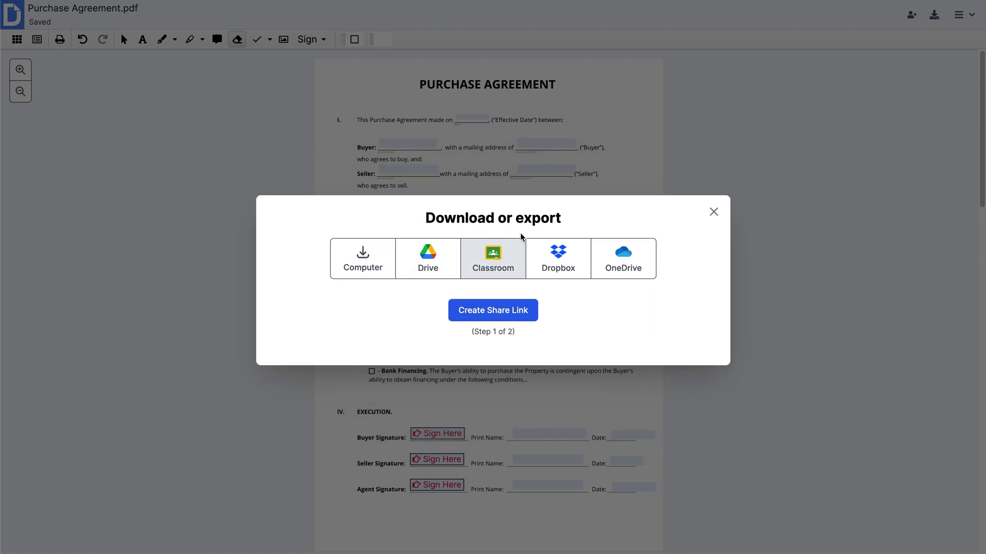
click(549, 253)
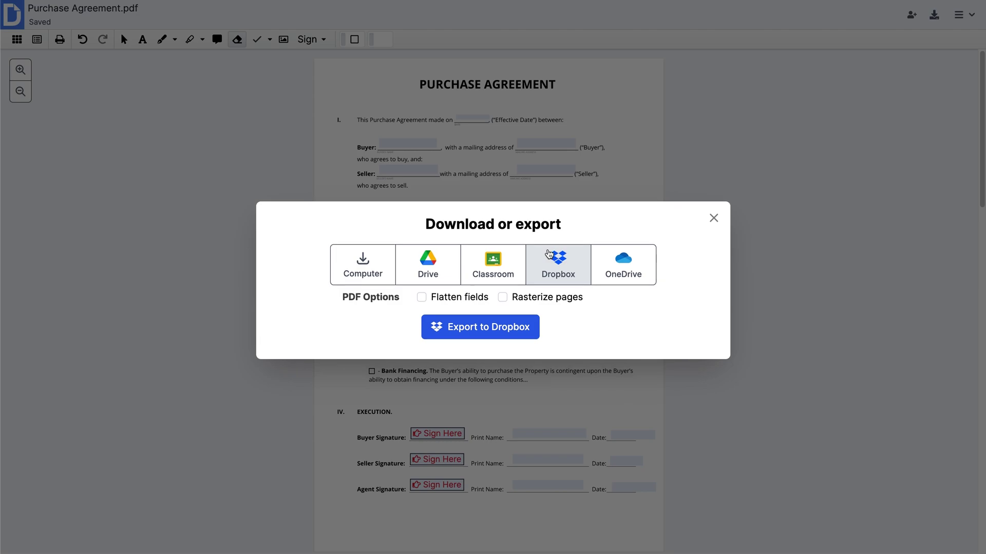
click(605, 256)
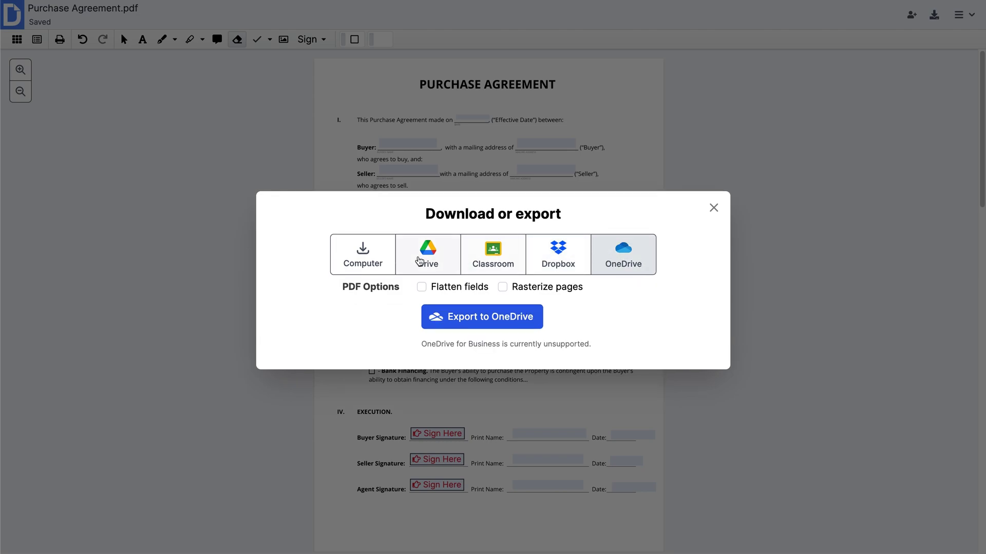
click(361, 258)
Turn on Password protect for the exported PDF and confirm an export password
click(524, 350)
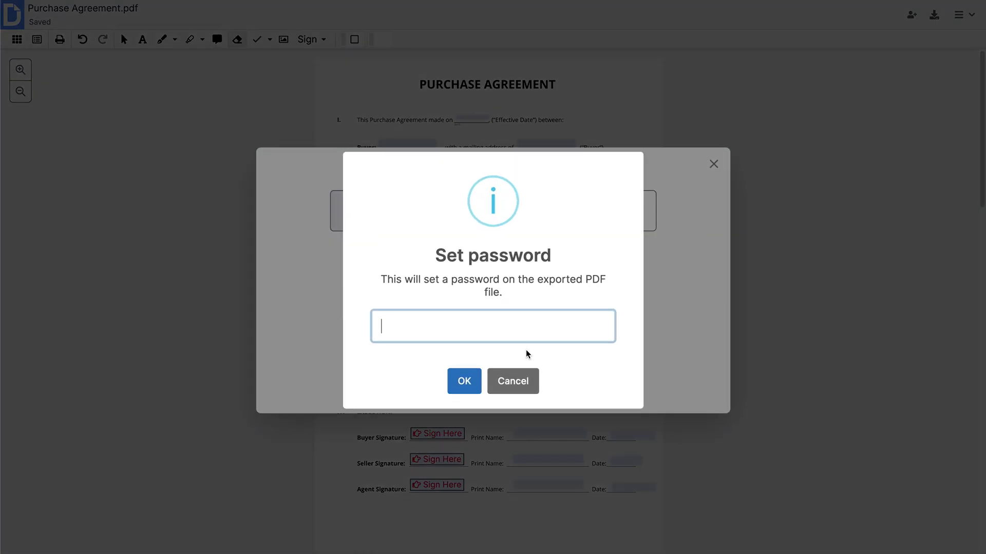
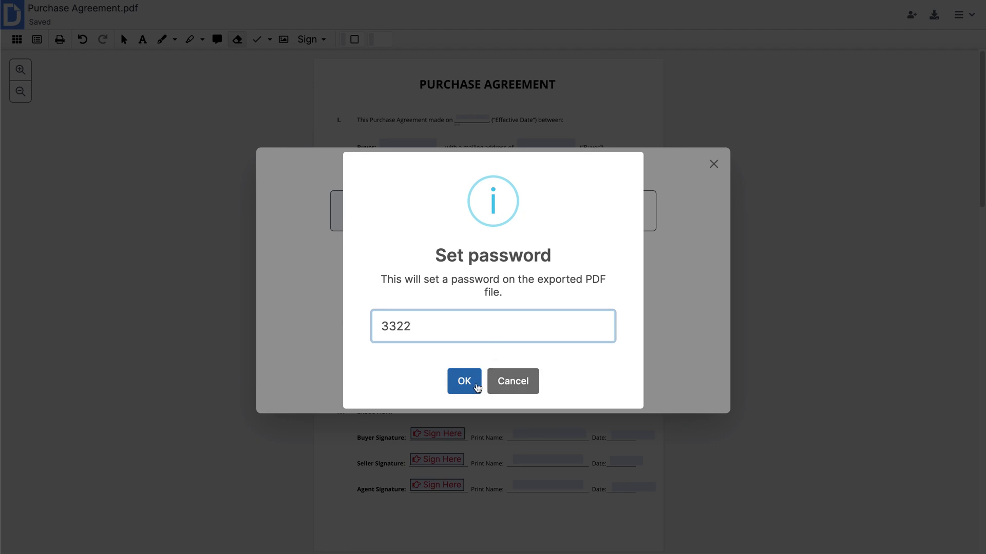
click(497, 390)
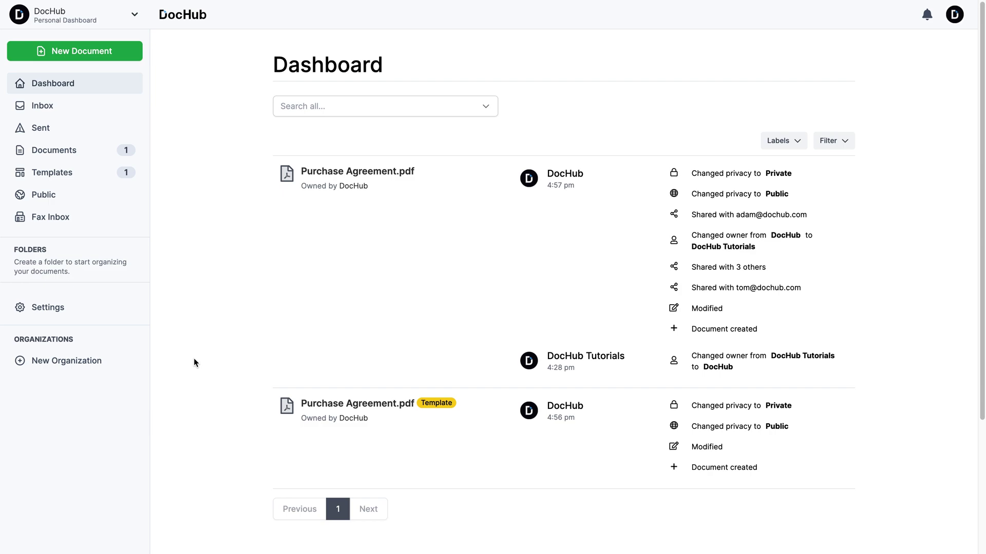
Create a Business/Professional organization named 'DocHub New Team'
click(114, 362)
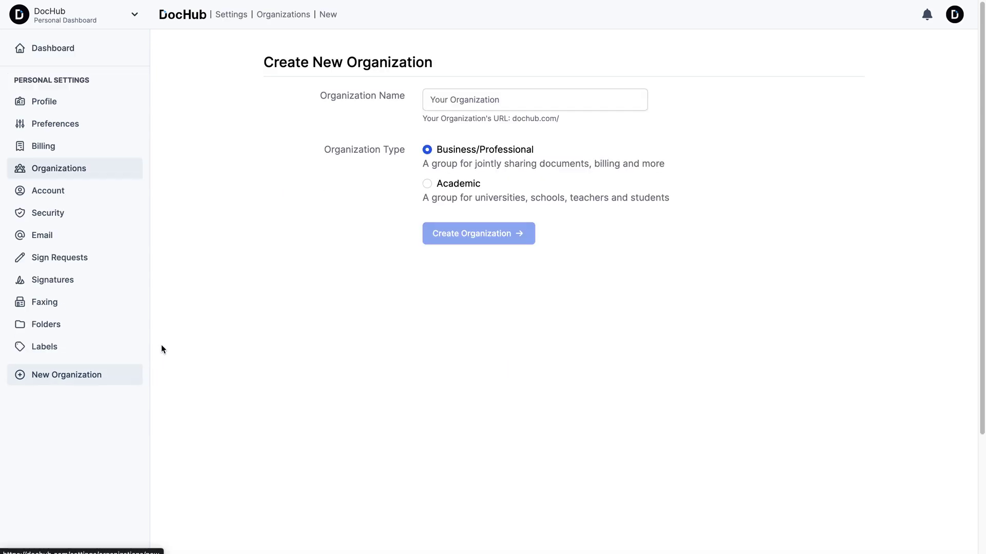
click(428, 108)
text(DocHub New )
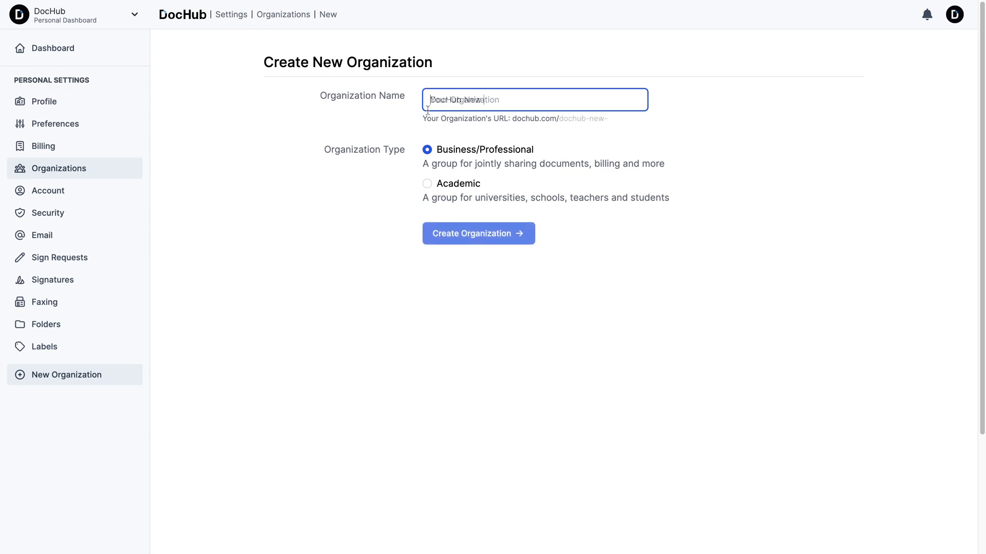
text(Team)
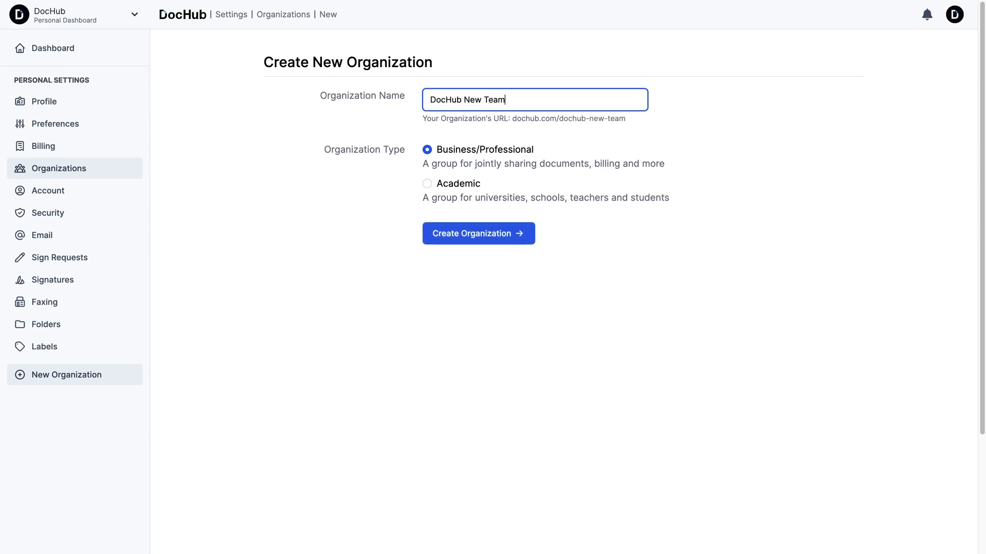
click(475, 235)
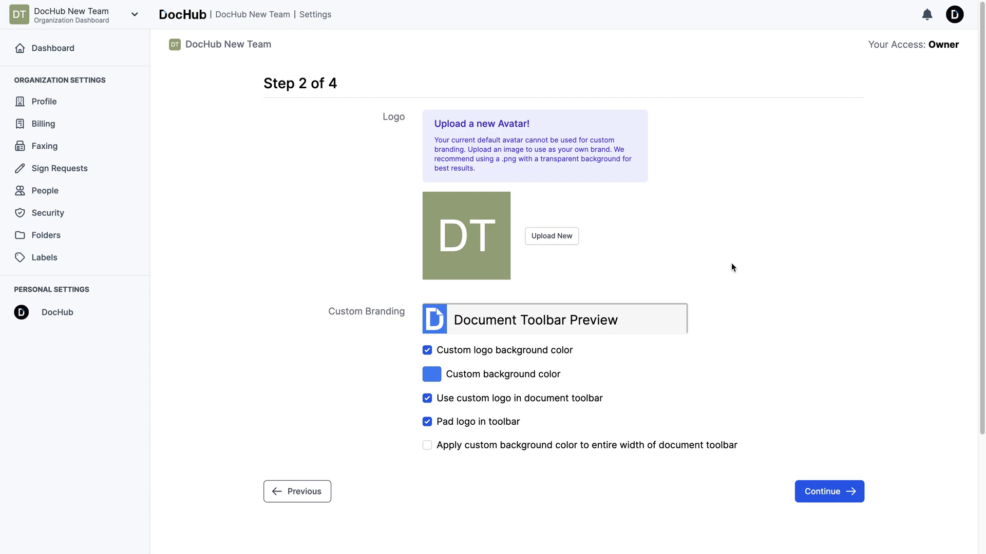
Invite two members' e-mail addresses to DocHub New Team with the Agent role
click(806, 496)
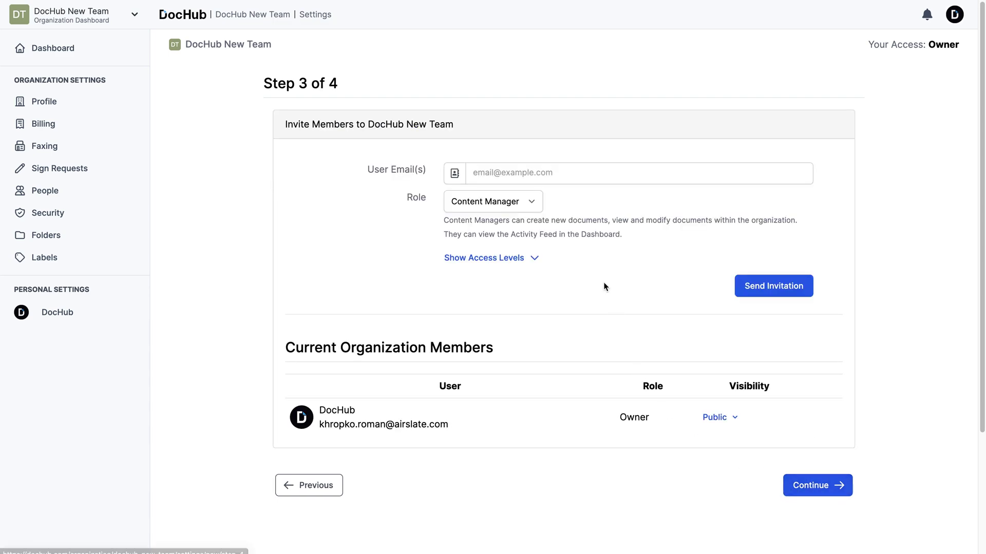
click(558, 177)
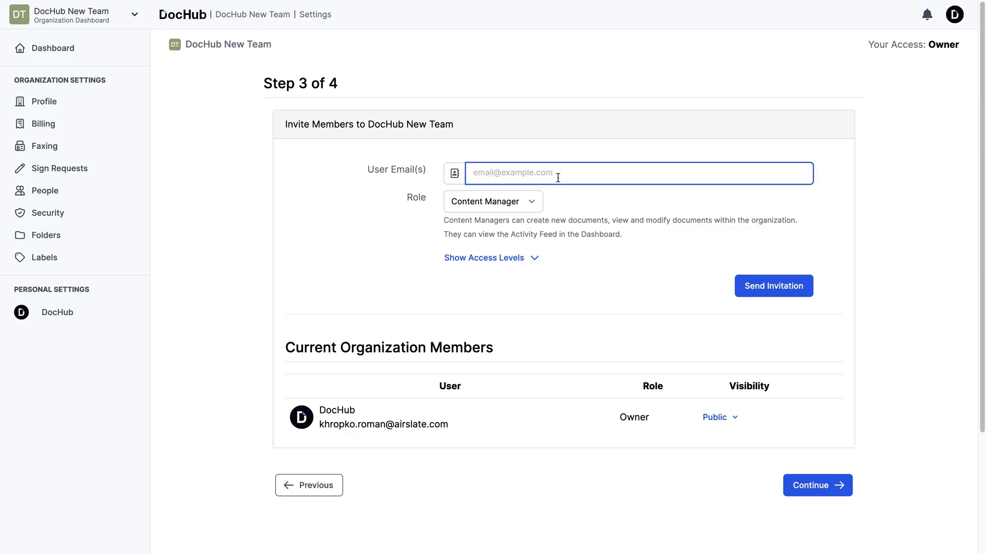
key(Return)
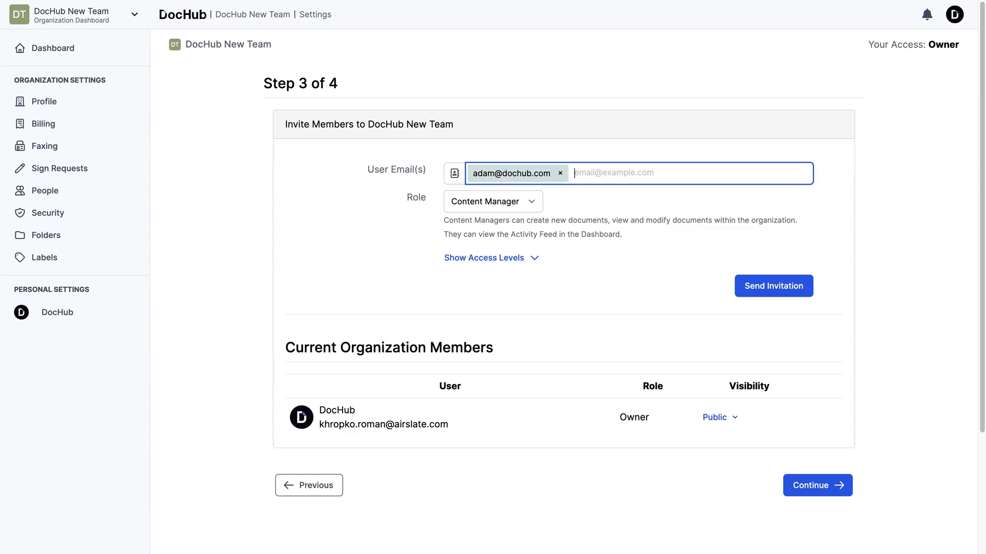
click(525, 208)
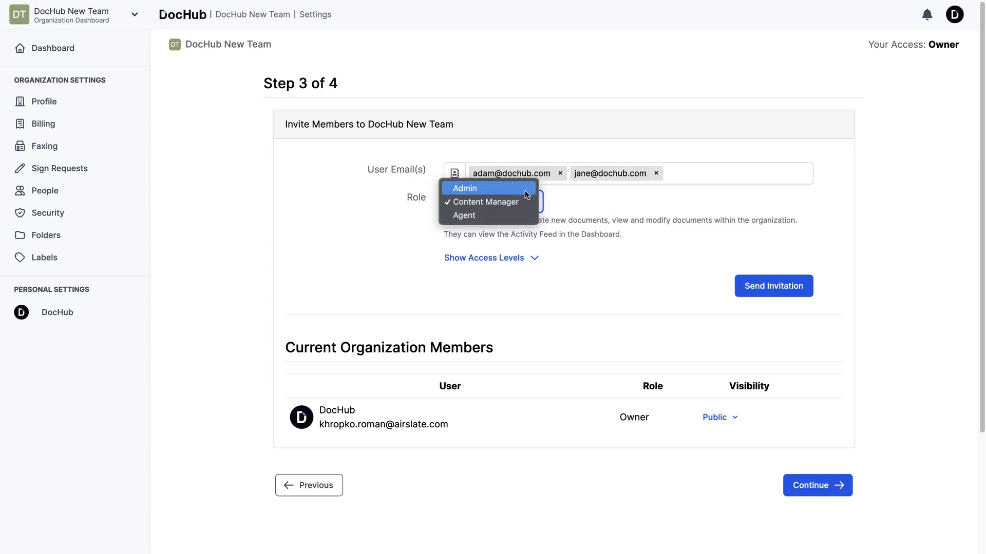
click(523, 214)
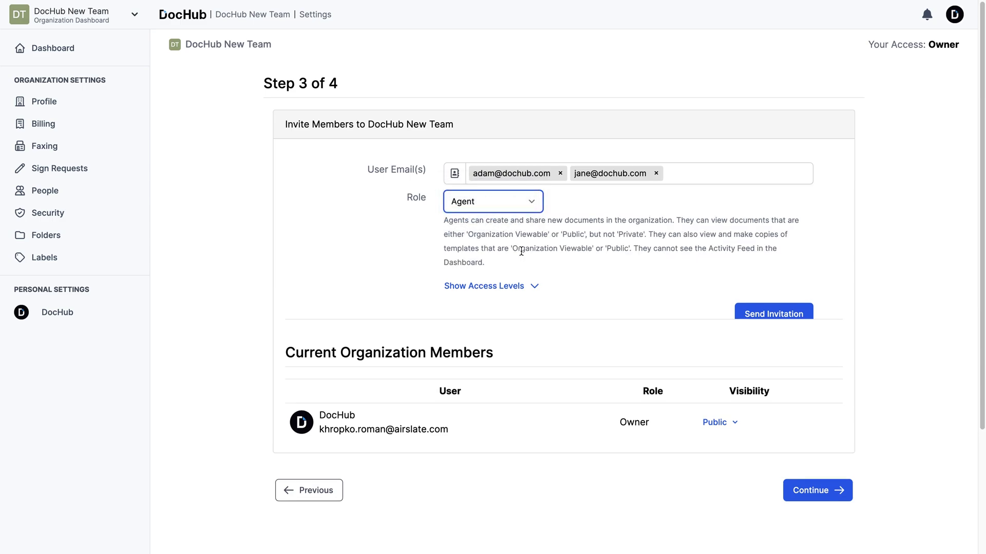
scroll(525, 241, down, 1)
click(769, 291)
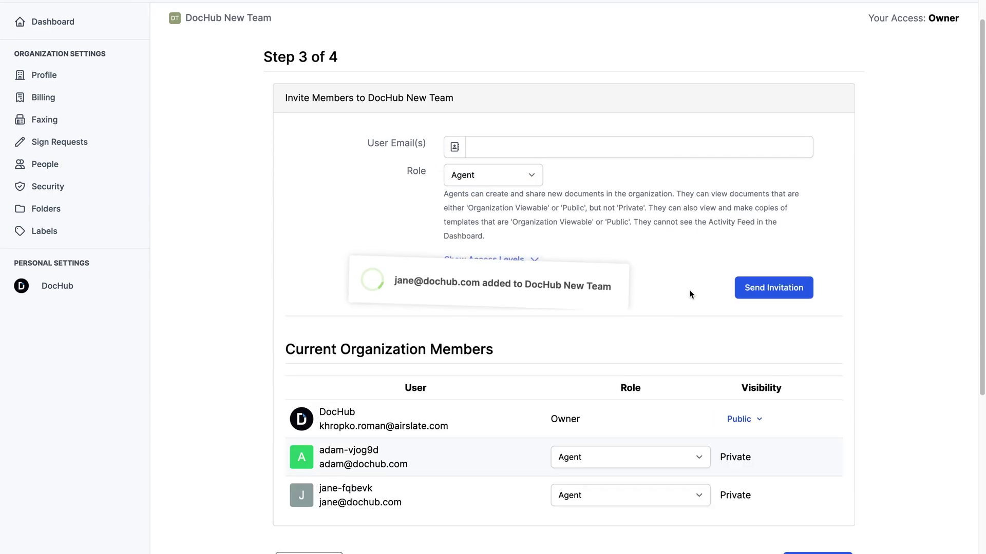
Finish the organization setup and start a new document on the team dashboard
scroll(804, 335, down, 3)
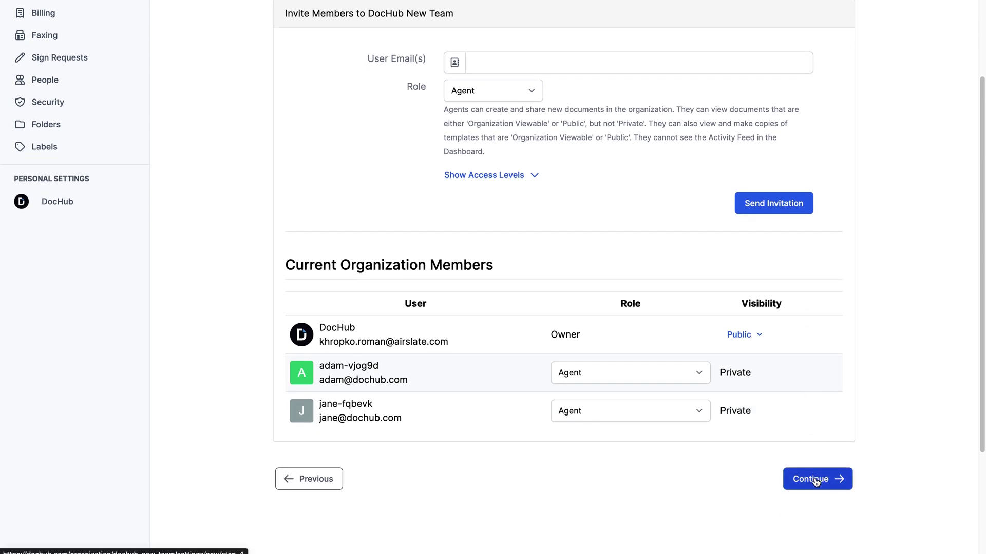
click(815, 482)
click(121, 61)
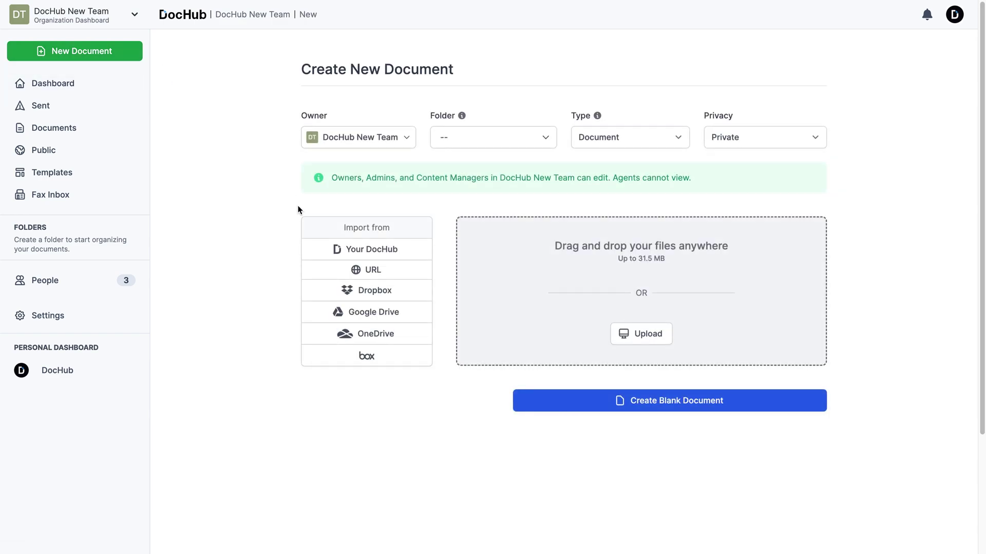